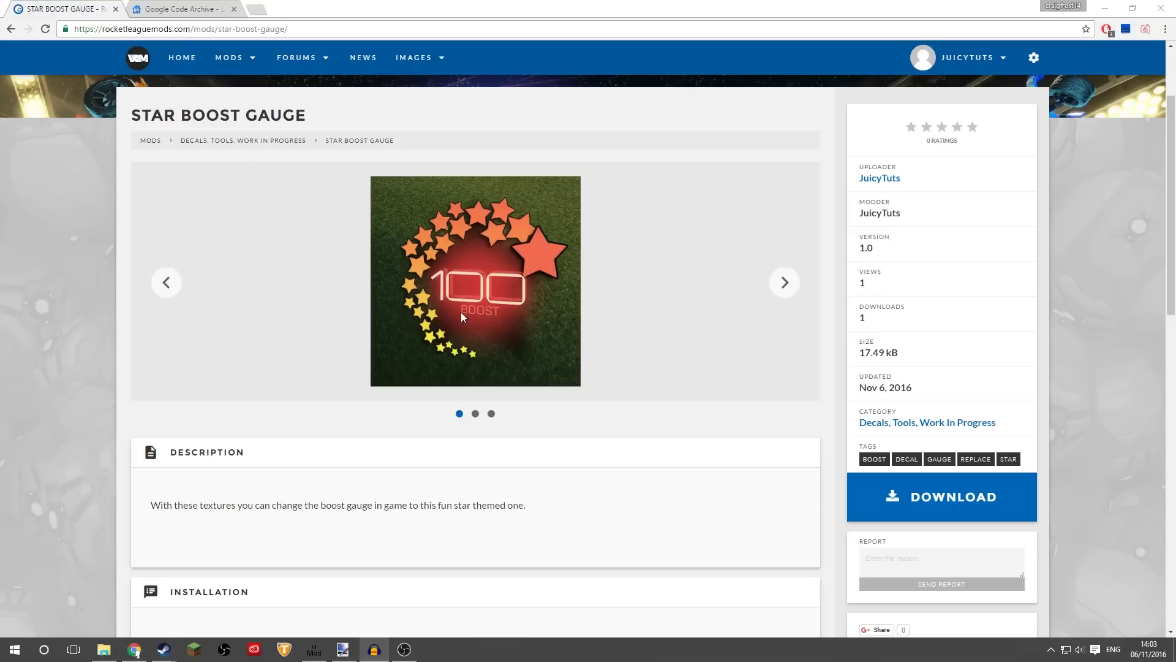
Step: Cycle through the Star Boost Gauge's three preview images, ending back on the first one
click(785, 283)
click(785, 283)
click(782, 282)
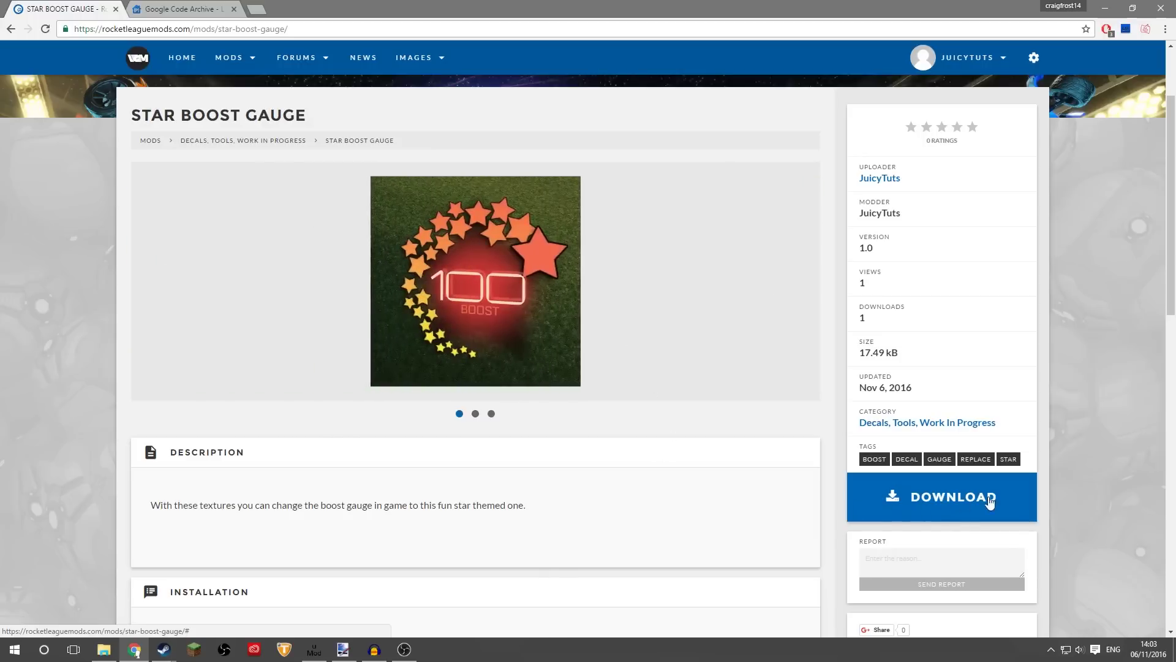
Step: Reposition the star boost gauge zip on the desktop and extract it to a STAR-BOOST-GAUGE folder
click(1109, 10)
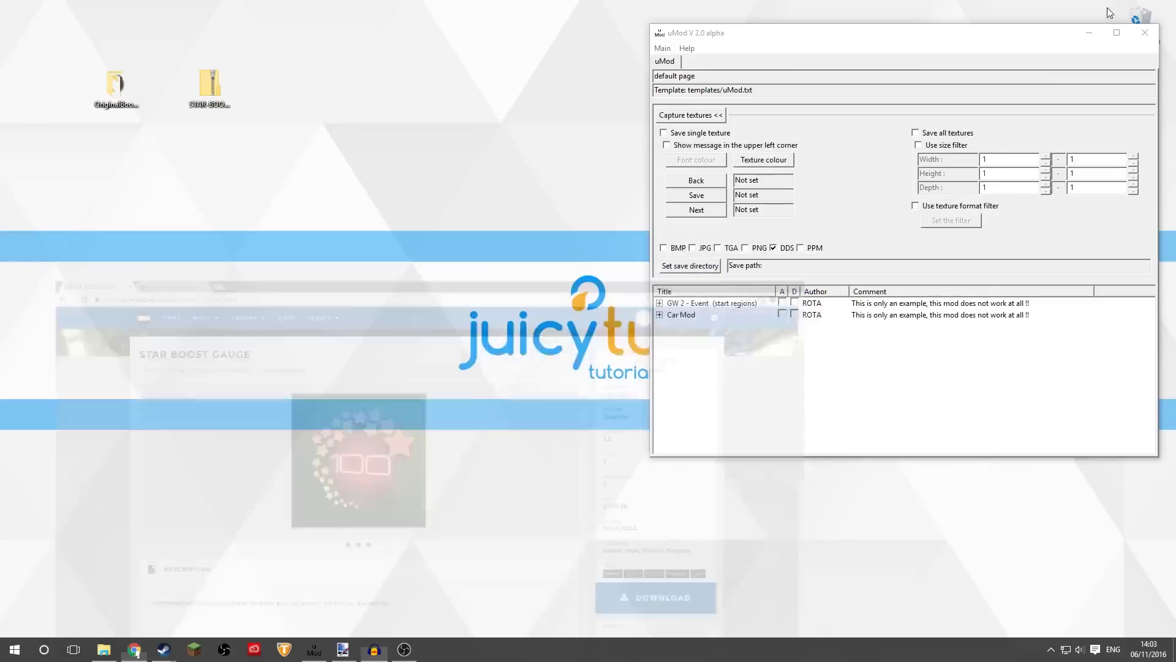
click(1089, 33)
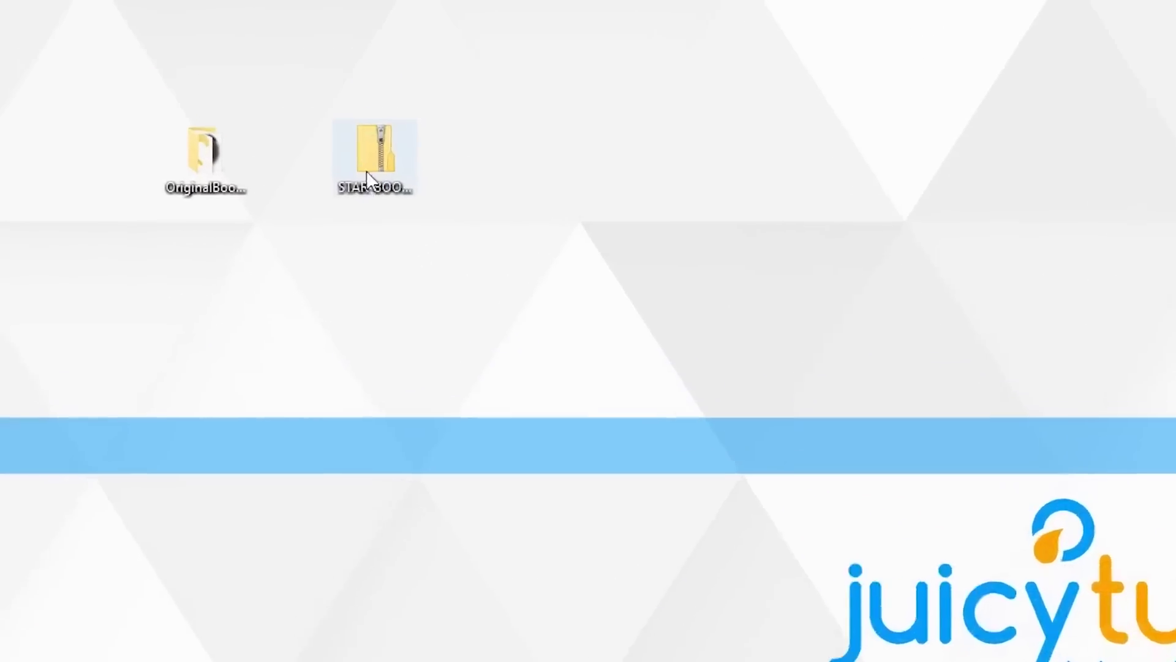
drag(206, 92, 286, 130)
drag(708, 317, 710, 320)
right_click(725, 362)
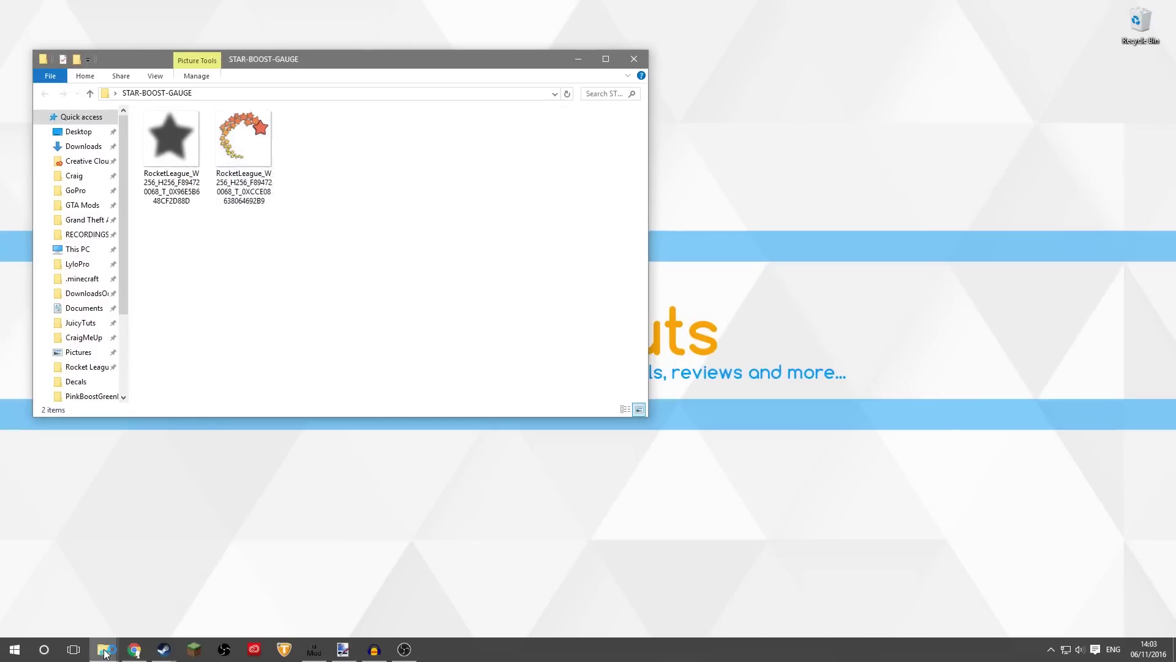
mouse_move(105, 654)
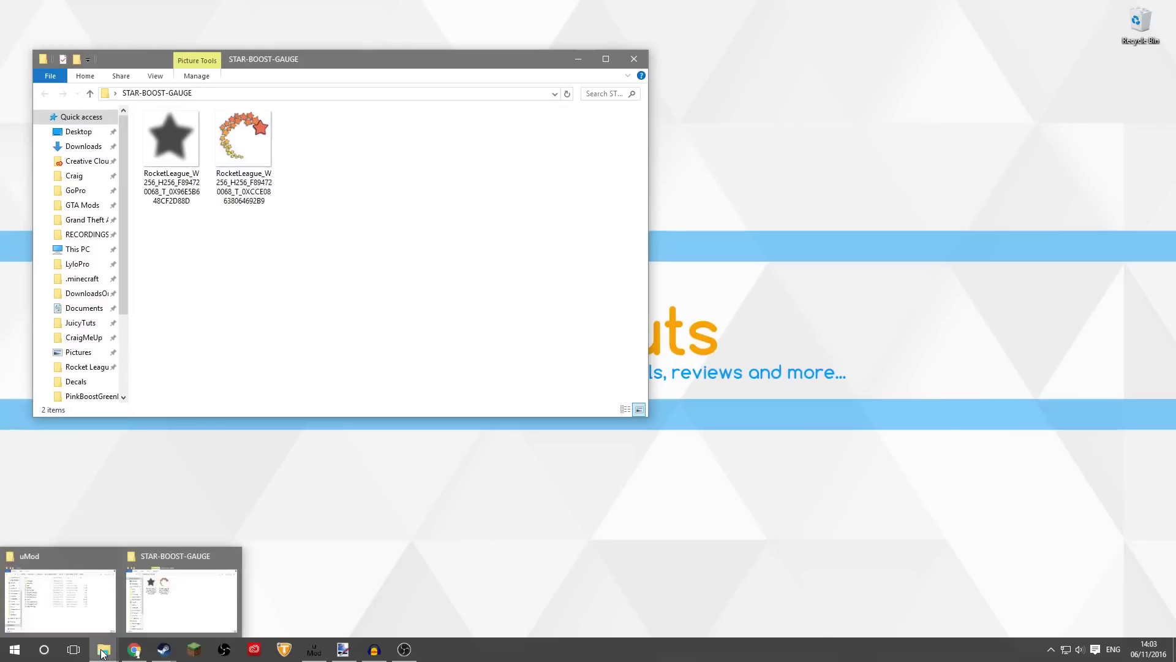
Step: View texmod's uMod download list on Google Code Archive, then minimize Chrome
click(134, 649)
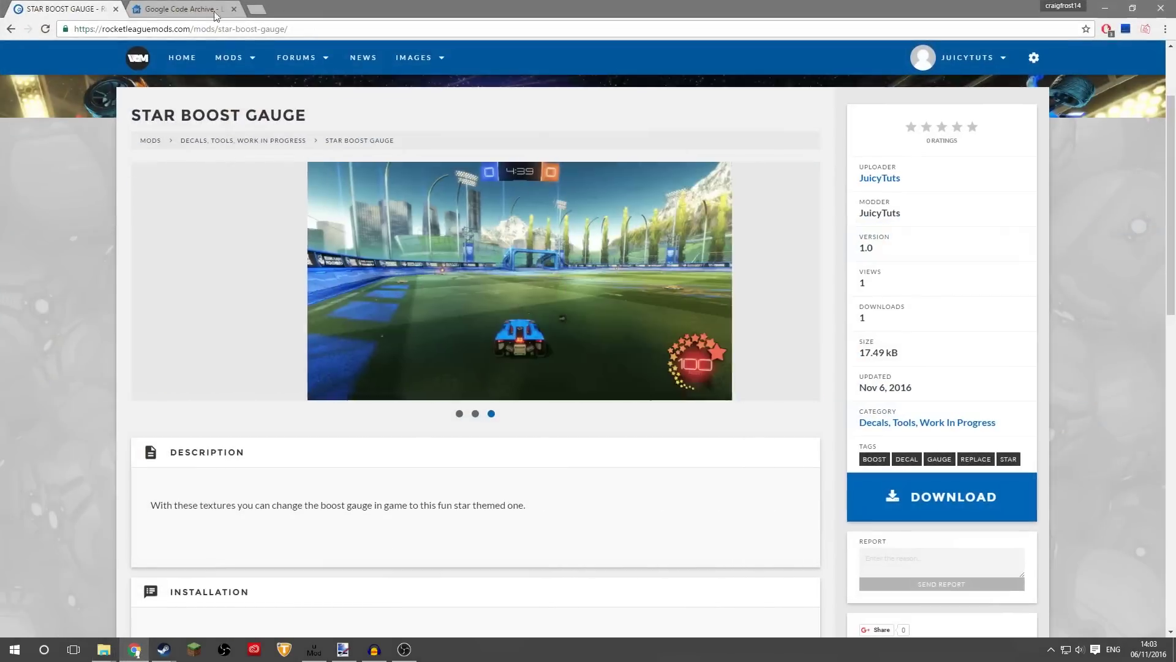
click(183, 10)
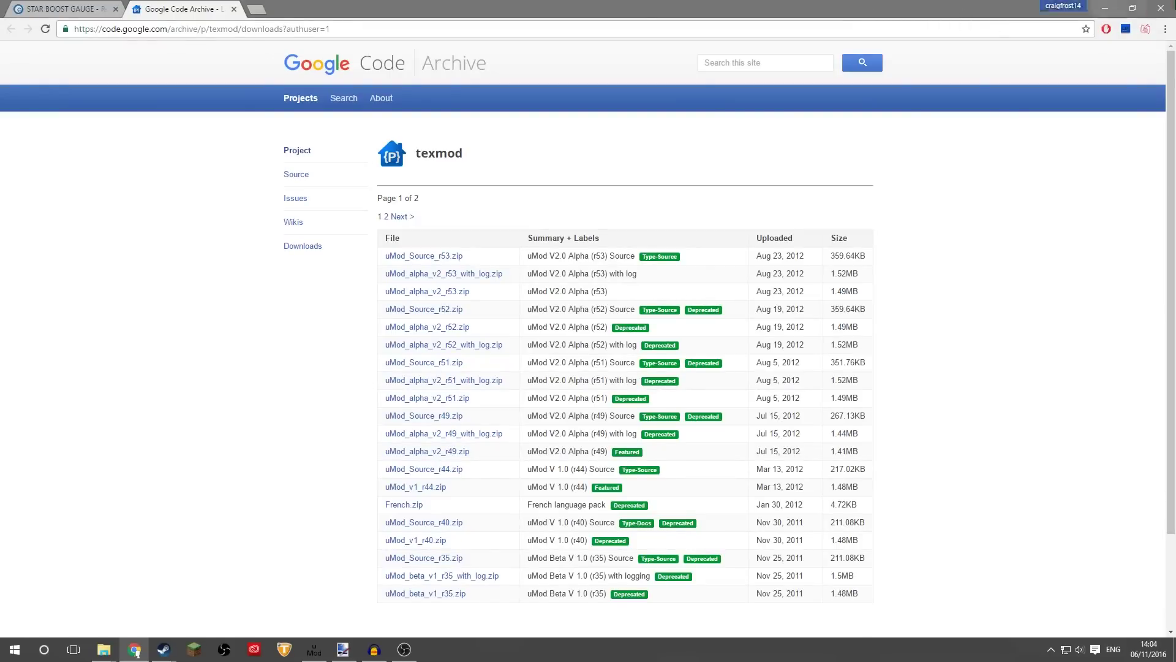
click(1106, 9)
Step: Relaunch uMod.exe, dismiss the already-running error, close its folder and restore the uMod window
mouse_move(105, 655)
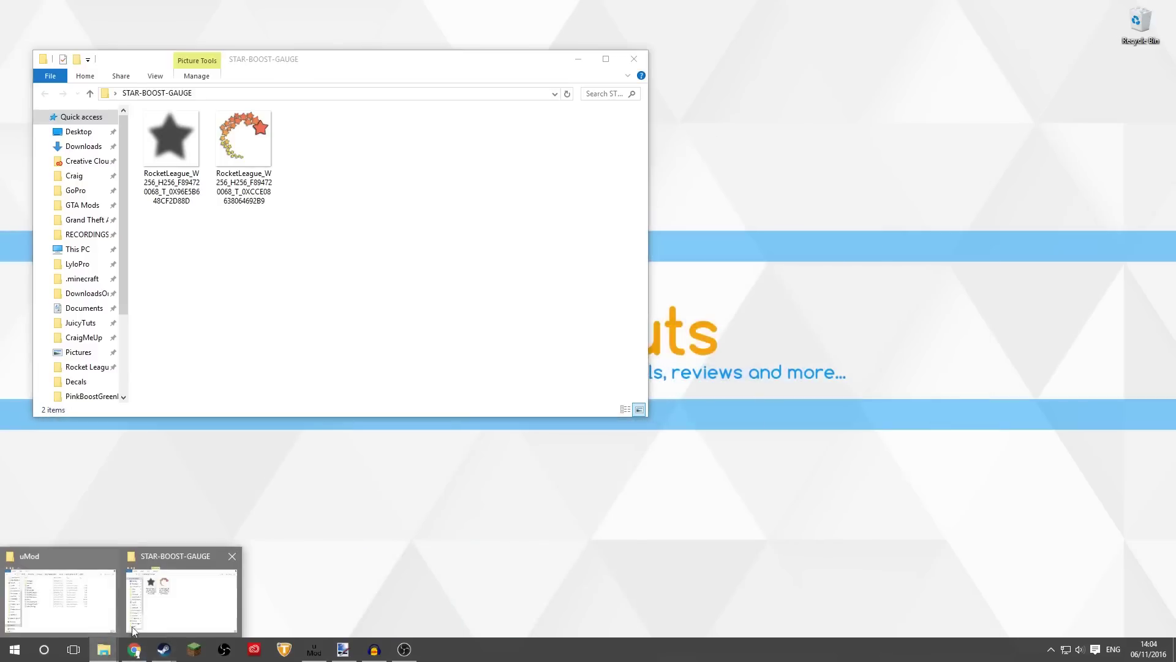
click(69, 608)
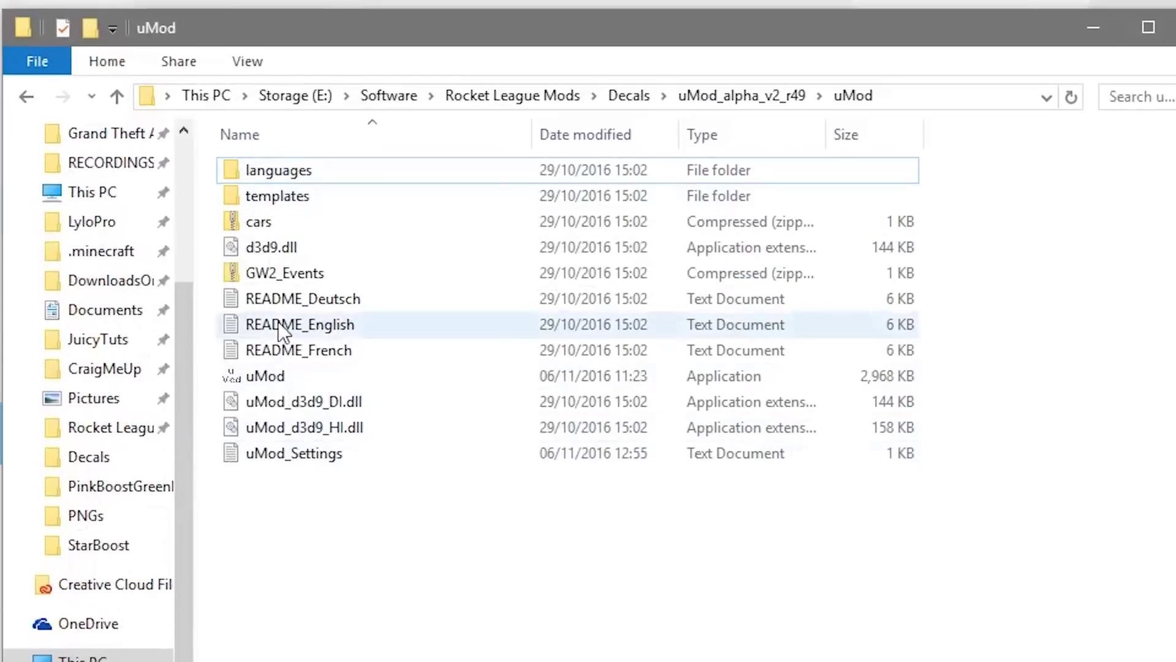
double_click(277, 373)
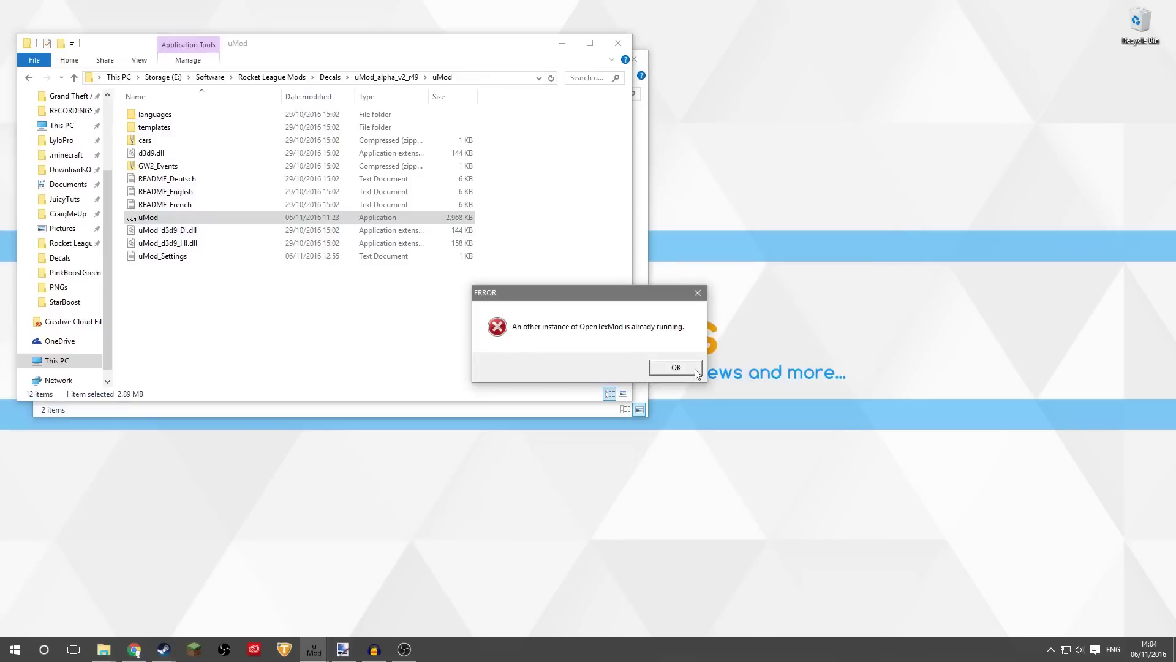
click(697, 373)
click(562, 43)
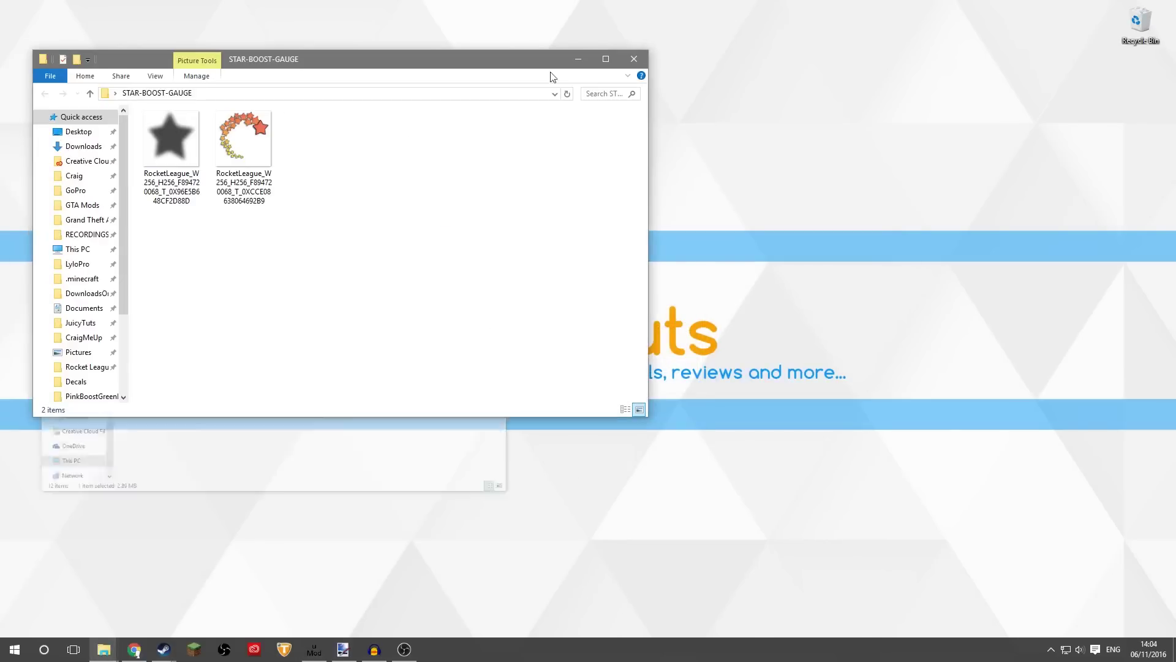
click(314, 650)
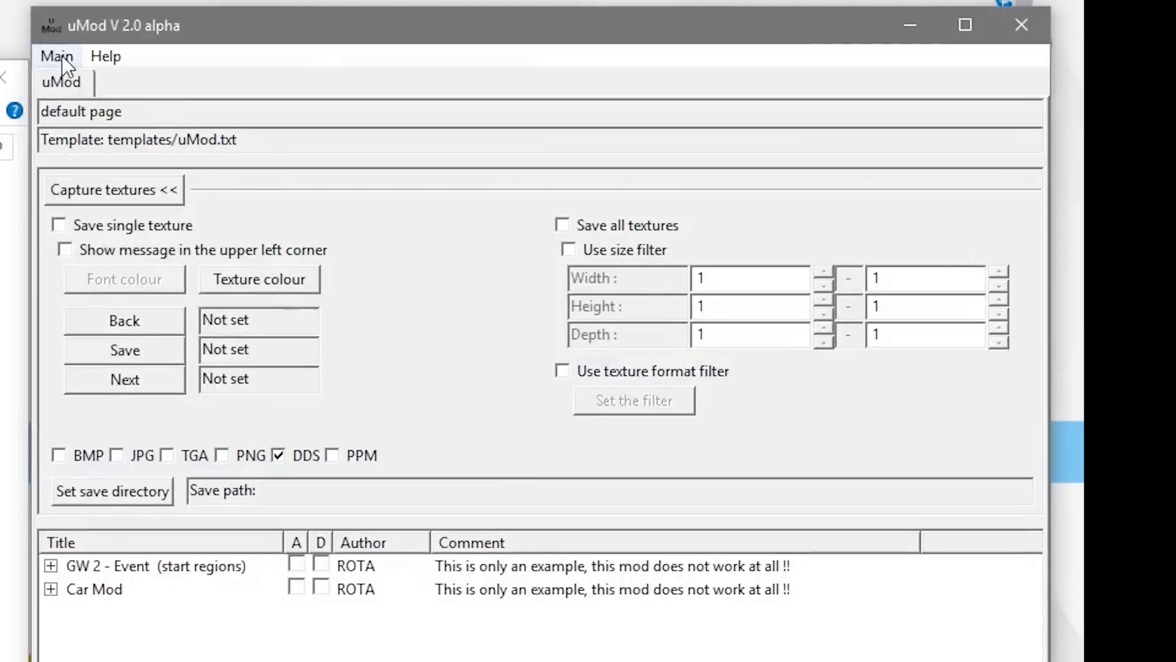
click(62, 56)
click(98, 200)
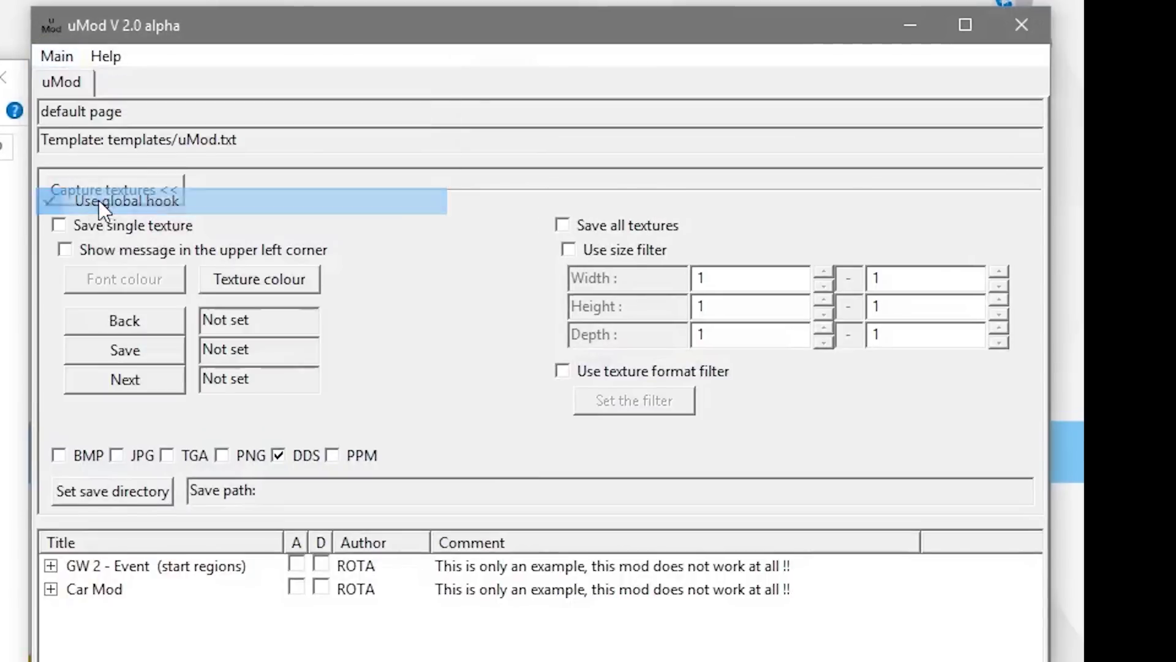
click(57, 56)
click(114, 205)
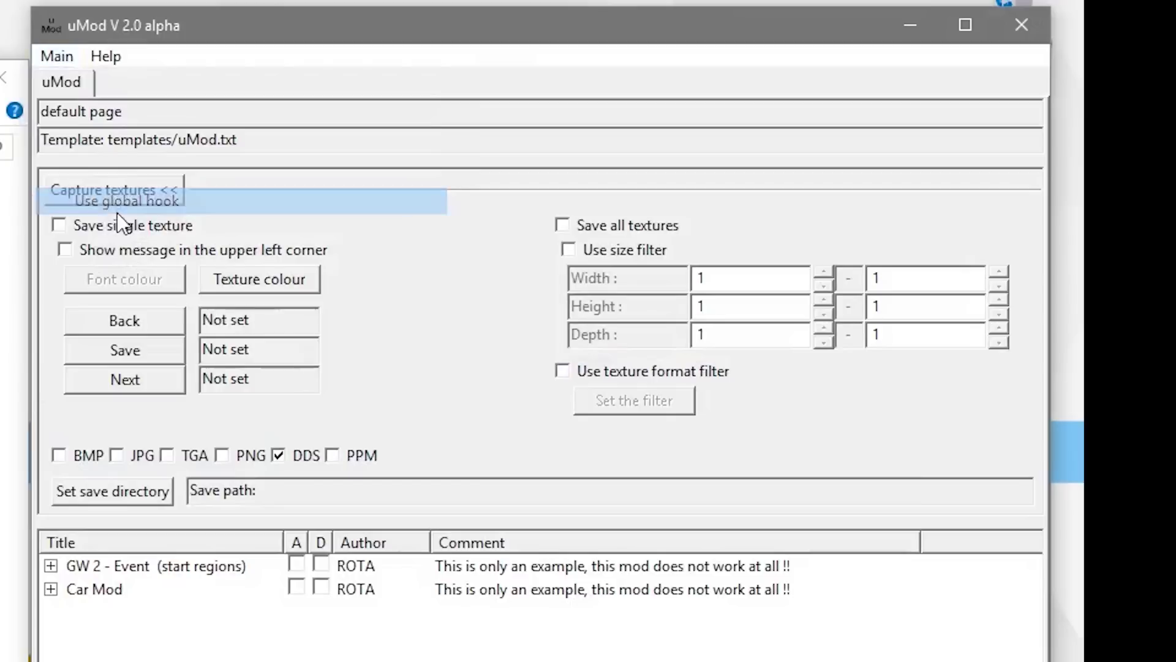
click(58, 56)
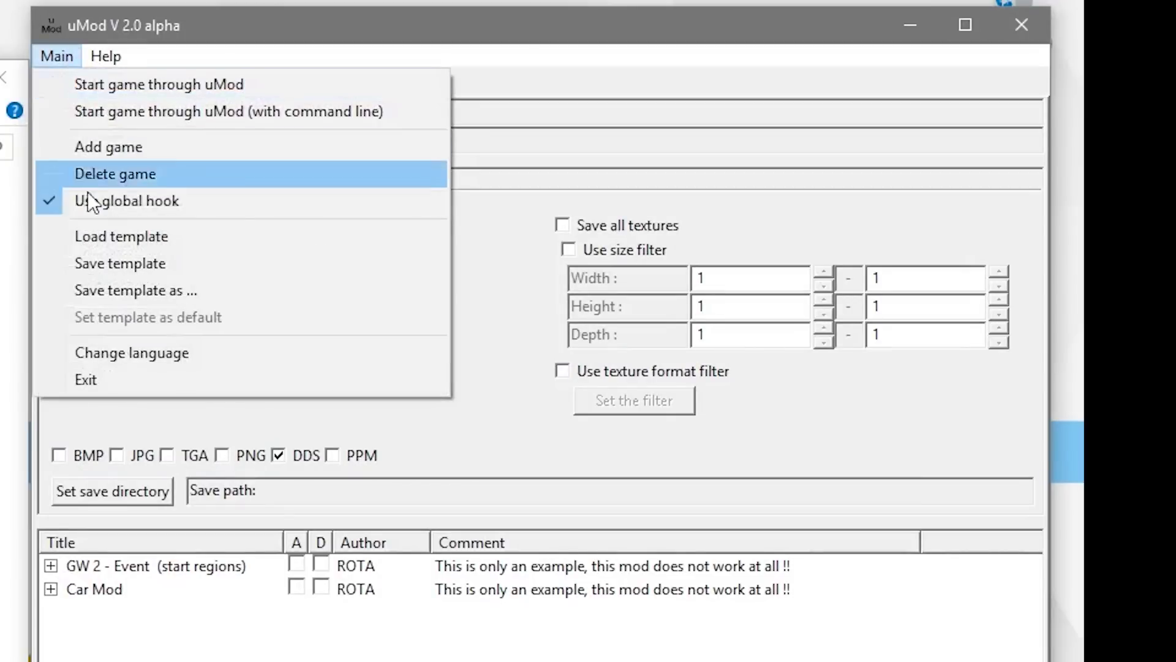
click(101, 148)
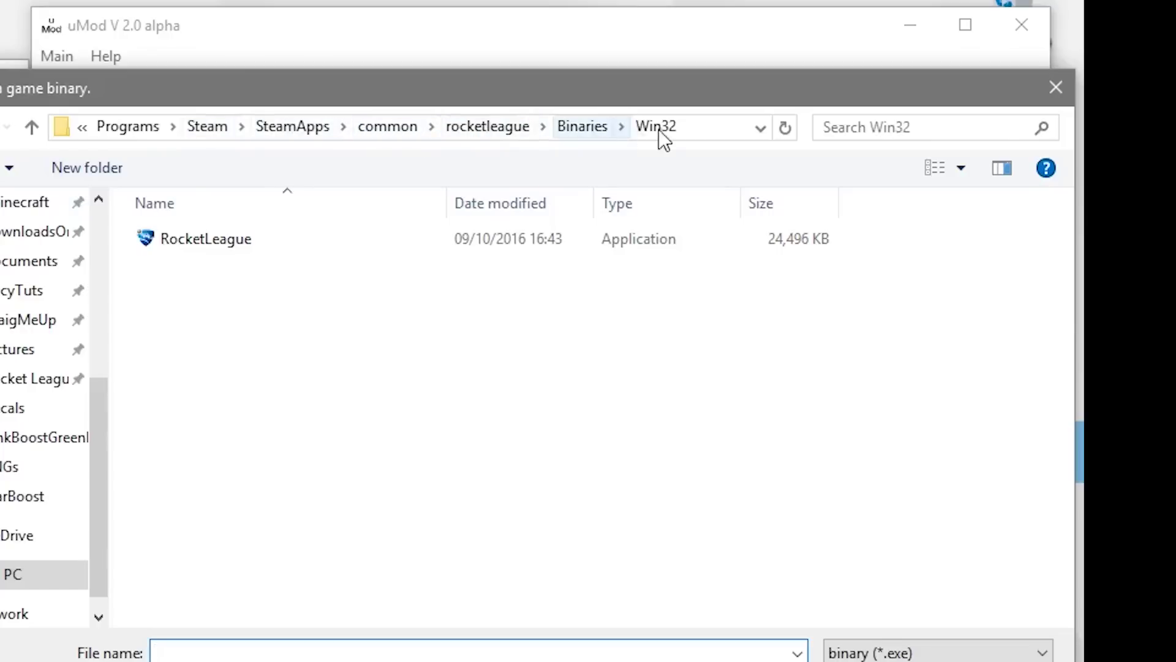
click(185, 241)
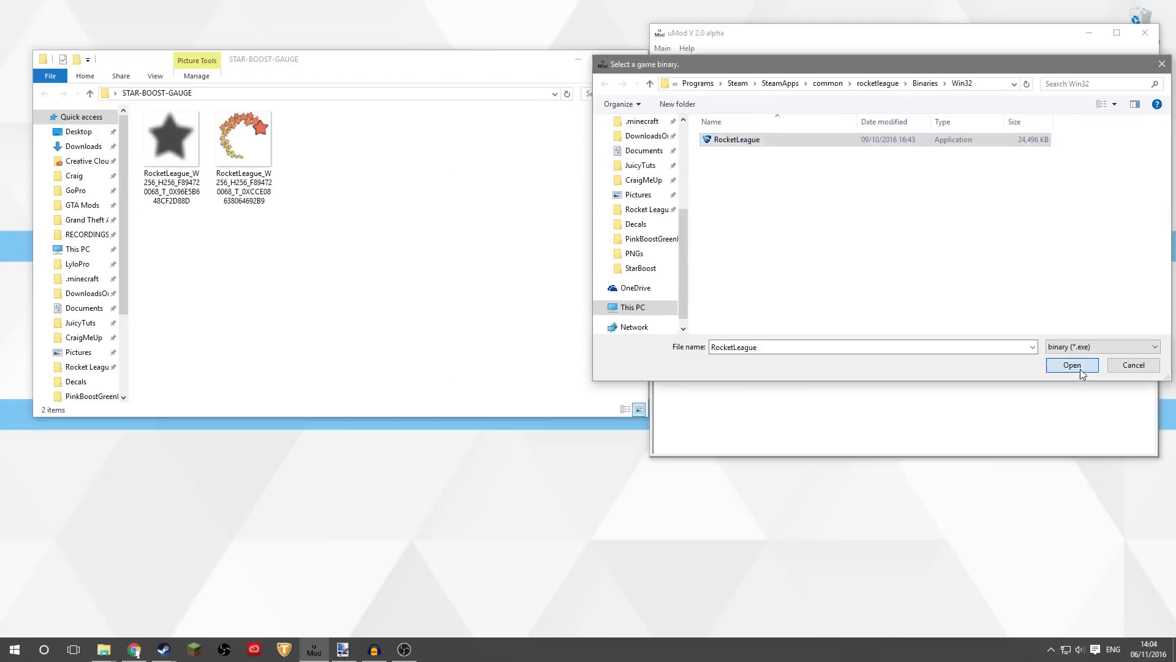
click(1078, 367)
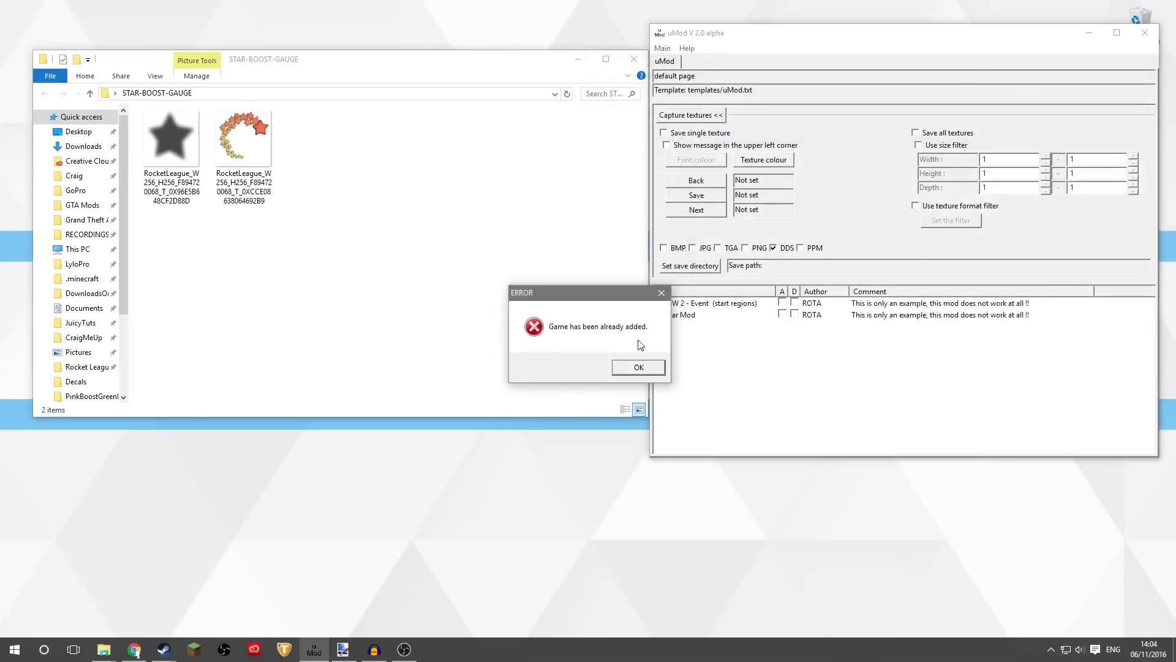
click(640, 372)
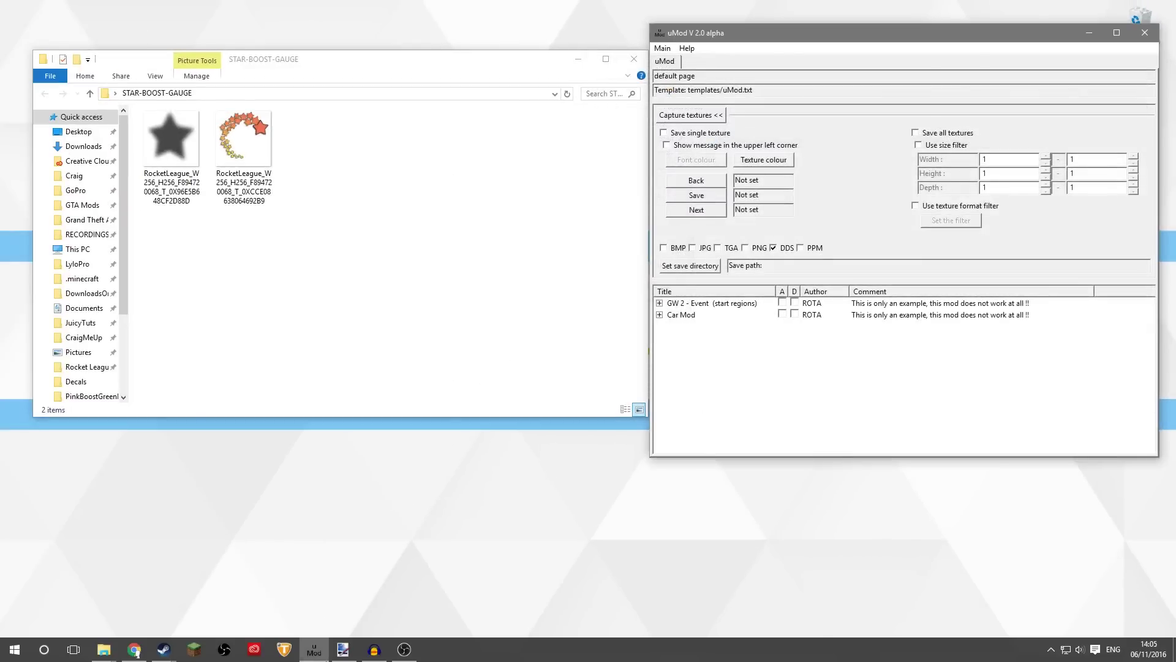
Step: Launch Rocket League from Steam and start a Beckwith Park exhibition match, driving off
right_click(164, 650)
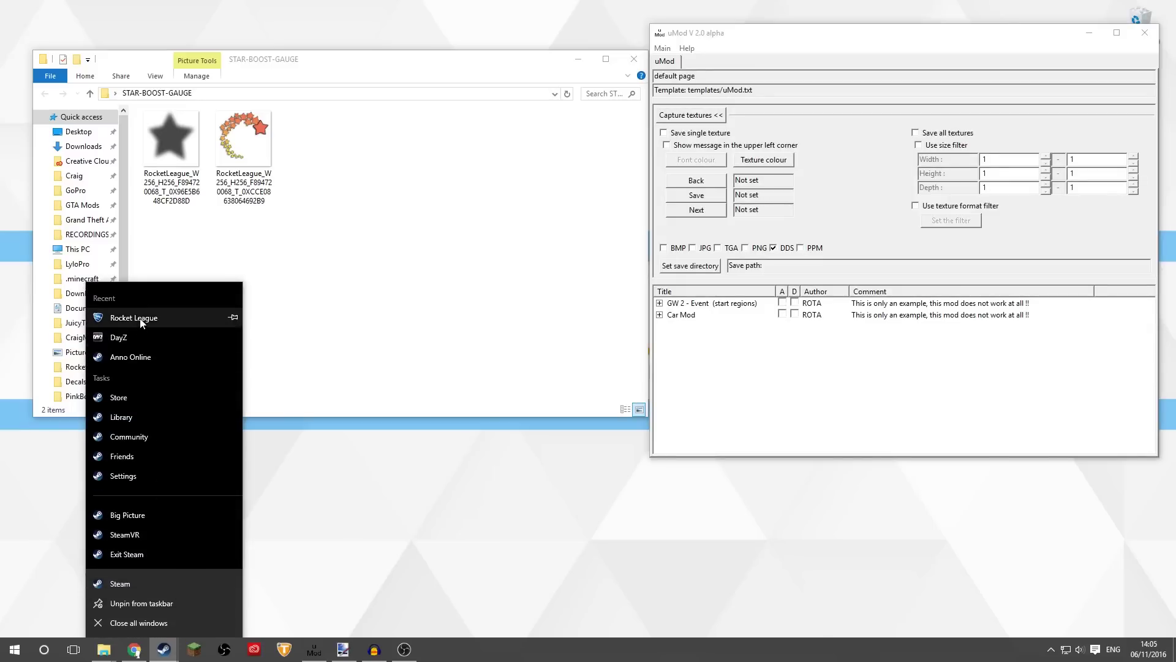
click(131, 317)
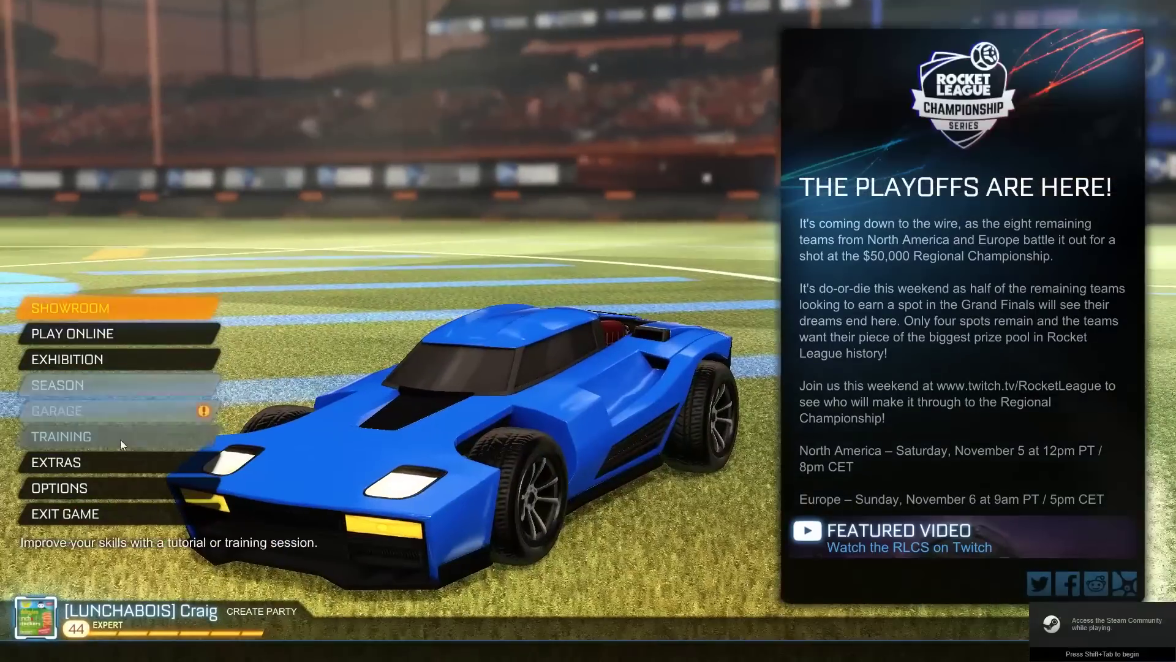
click(125, 361)
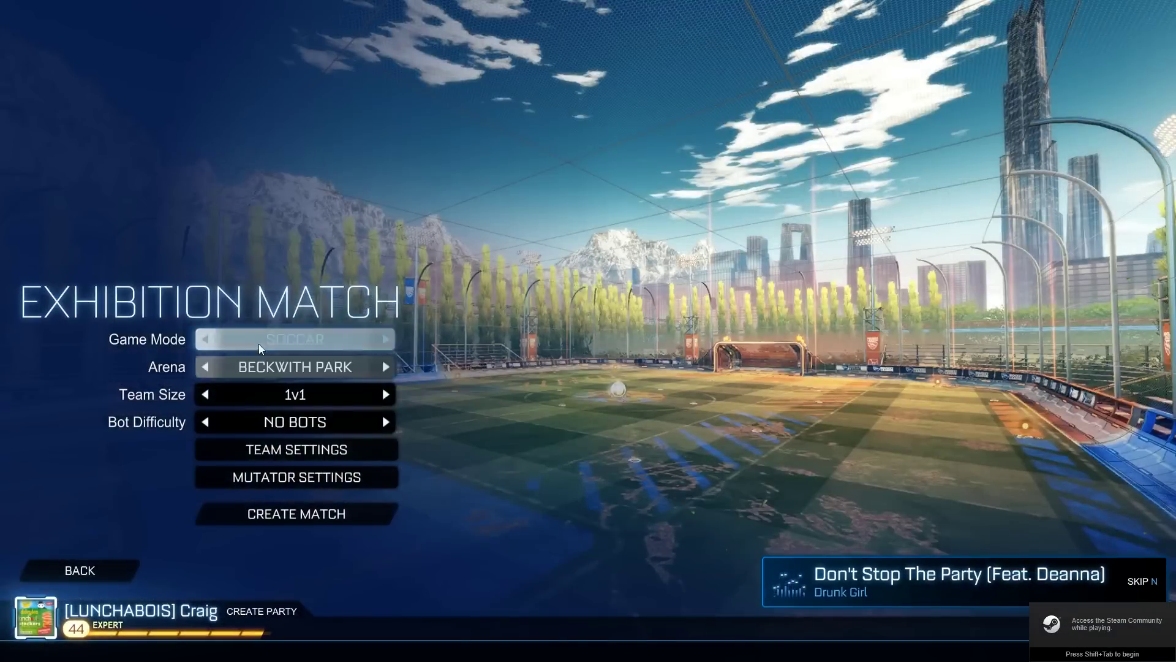
click(272, 521)
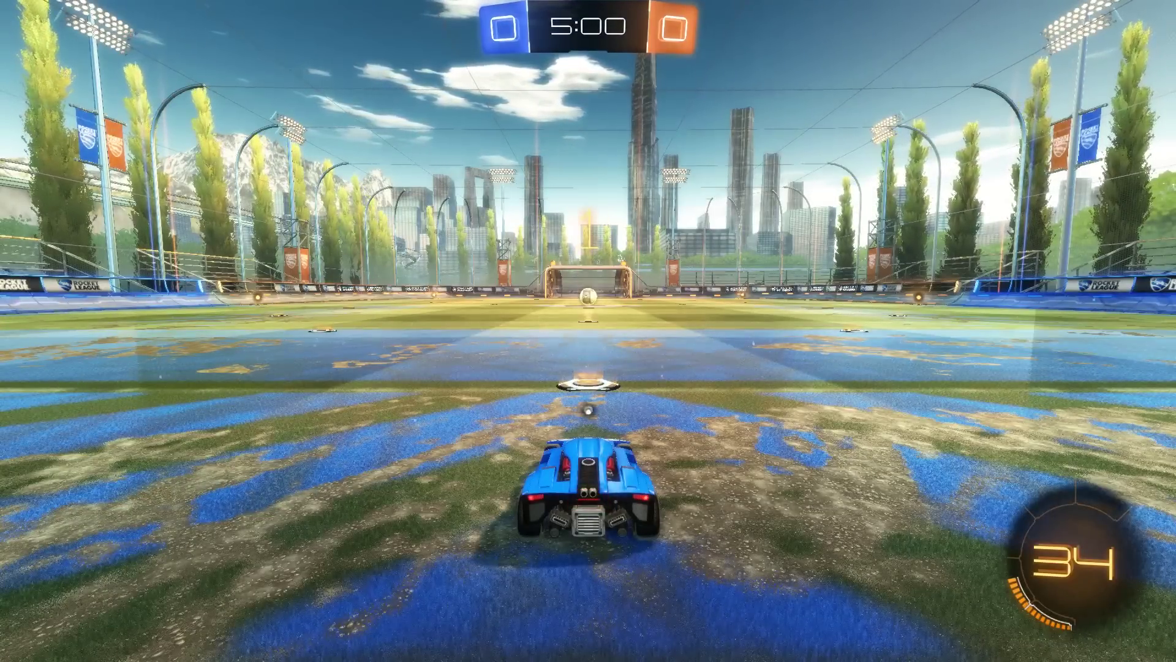
key(w)
key(a)
key(a)
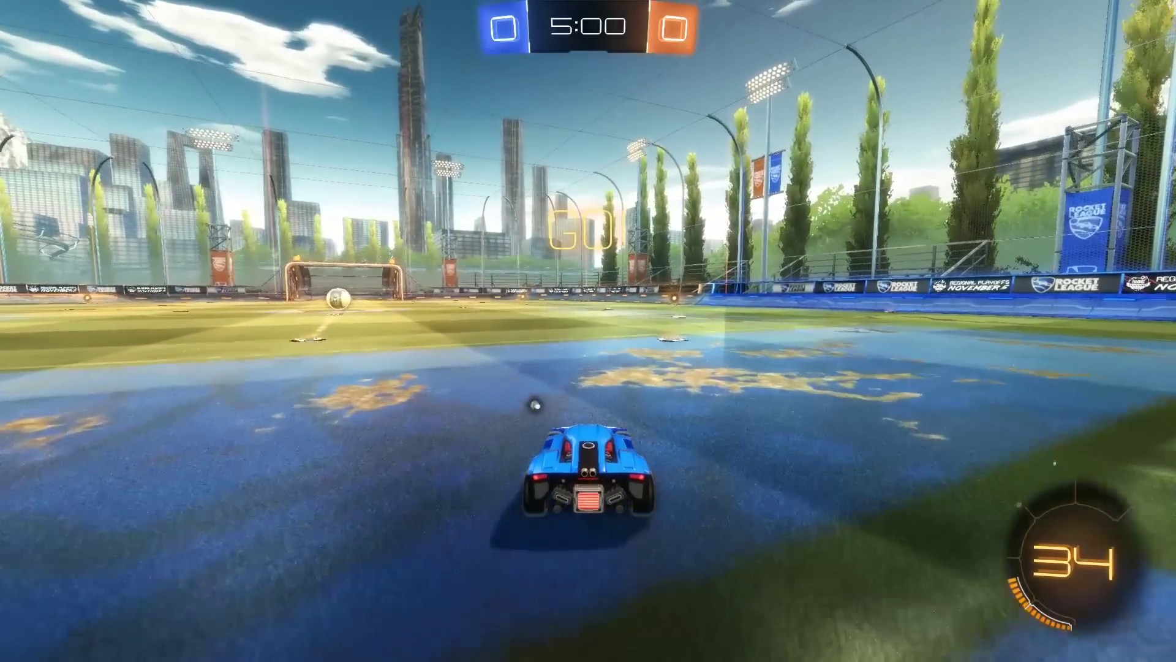
Step: Drag both star gauge textures from the STAR-BOOST-GAUGE folder into uMod's mod list
key(alt+Tab)
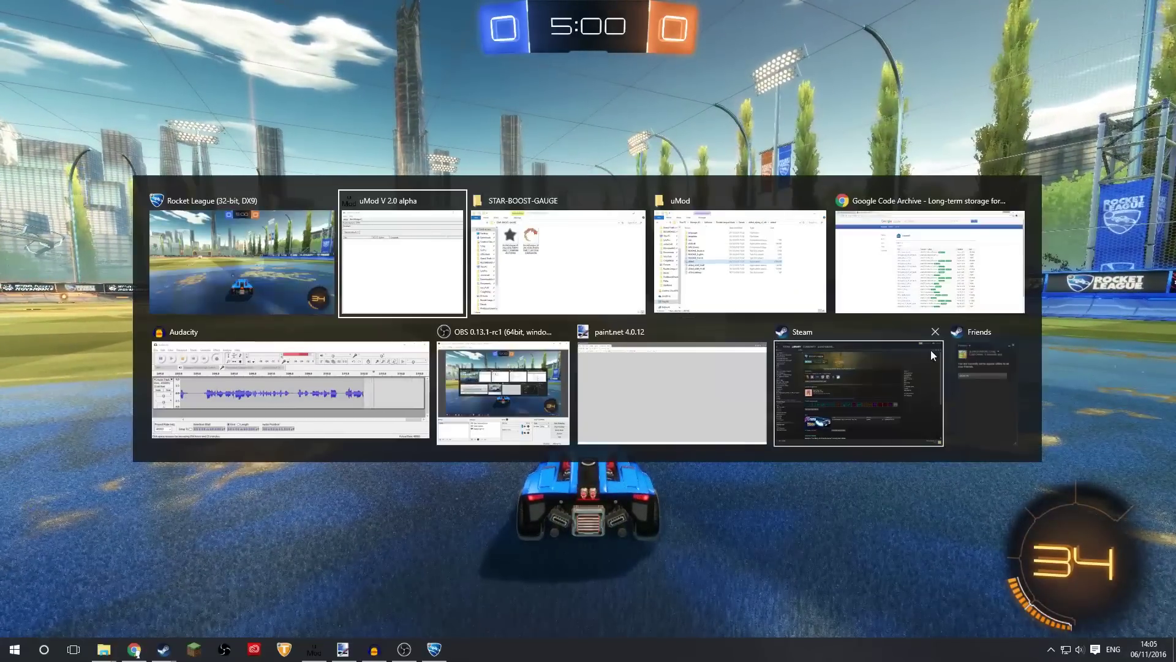
click(444, 284)
key(alt+Tab)
click(533, 272)
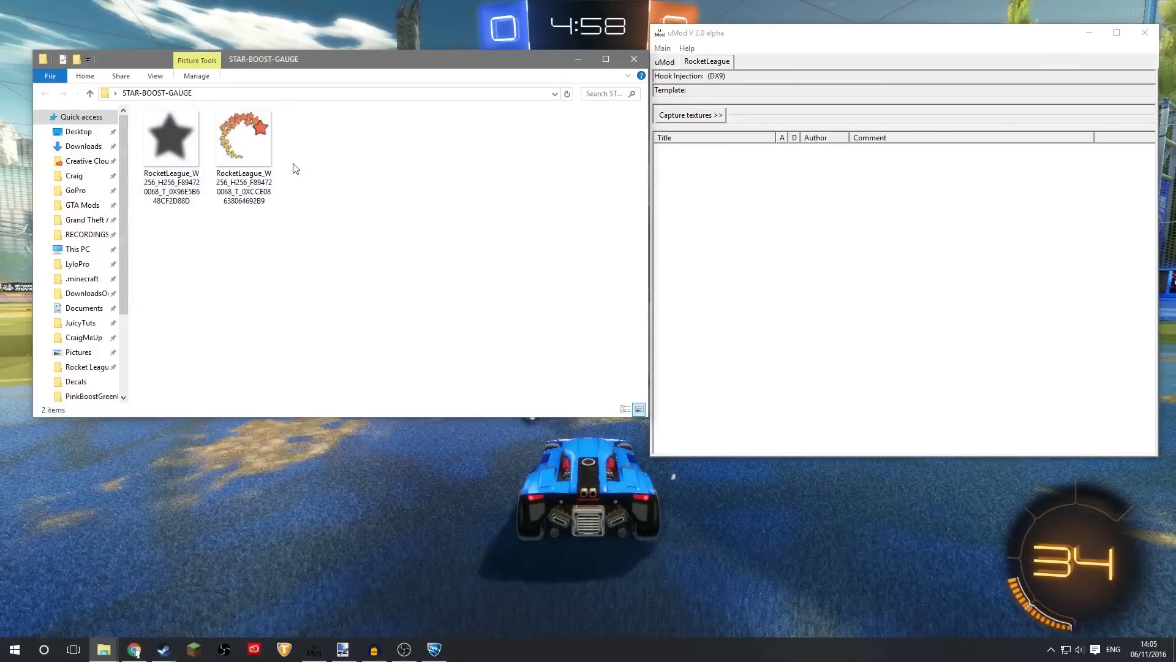
drag(394, 200, 808, 255)
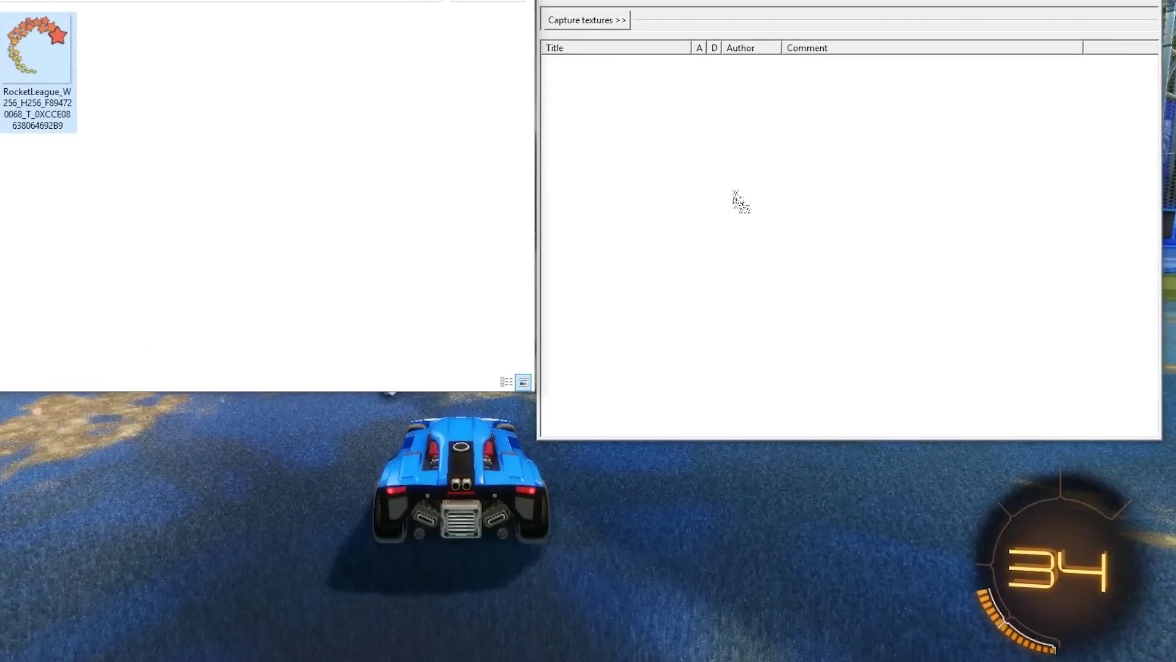
drag(734, 192, 734, 192)
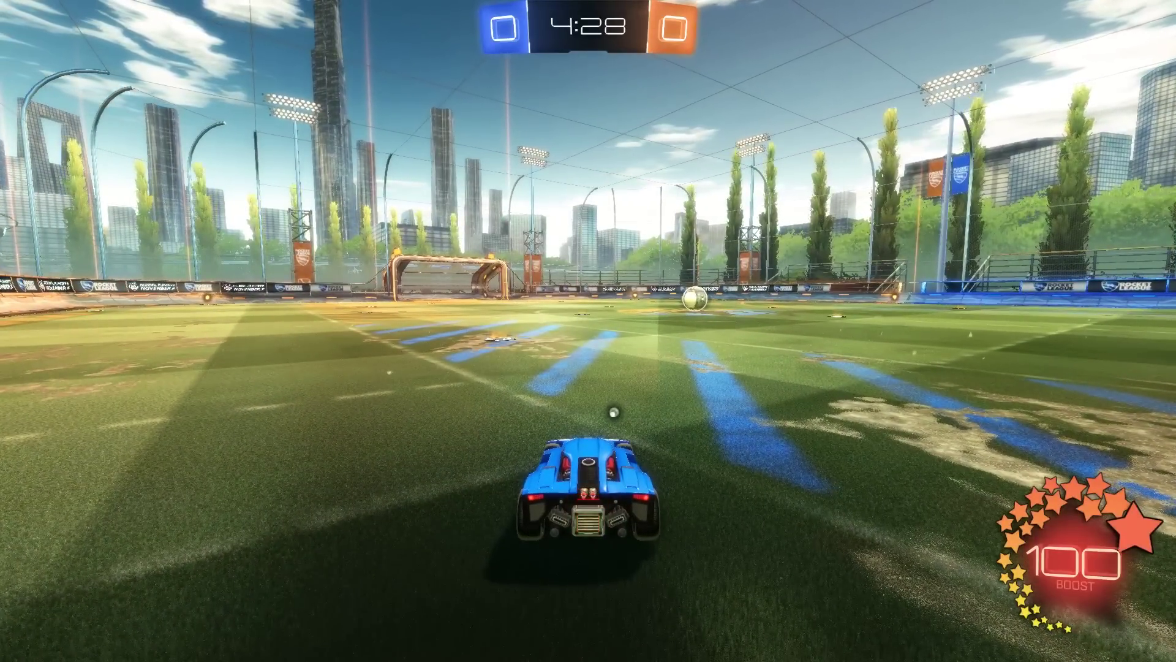
Step: Drive briefly in the match, then back out of the Exhibition screen to the main menu
key(w)
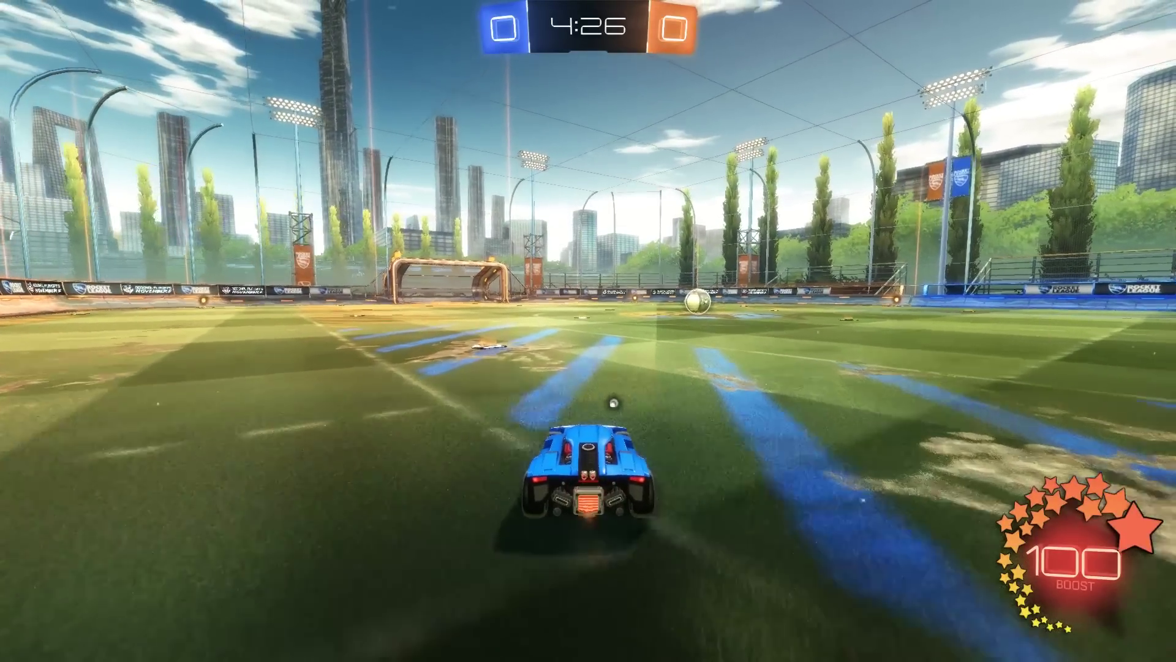
key(a)
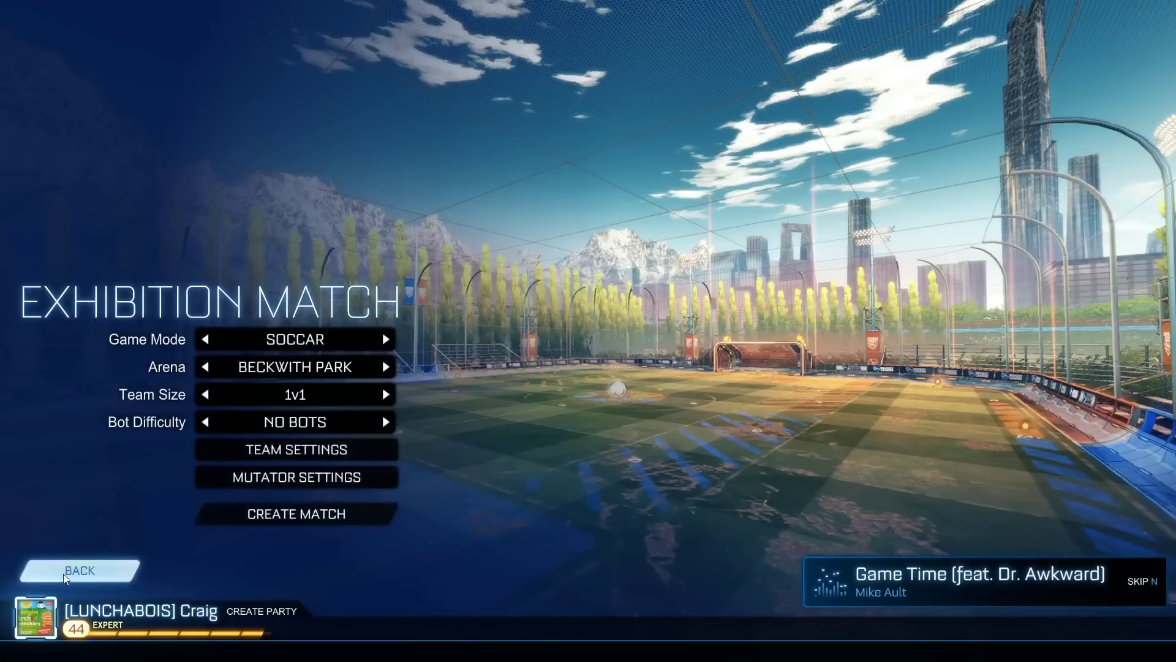
click(64, 574)
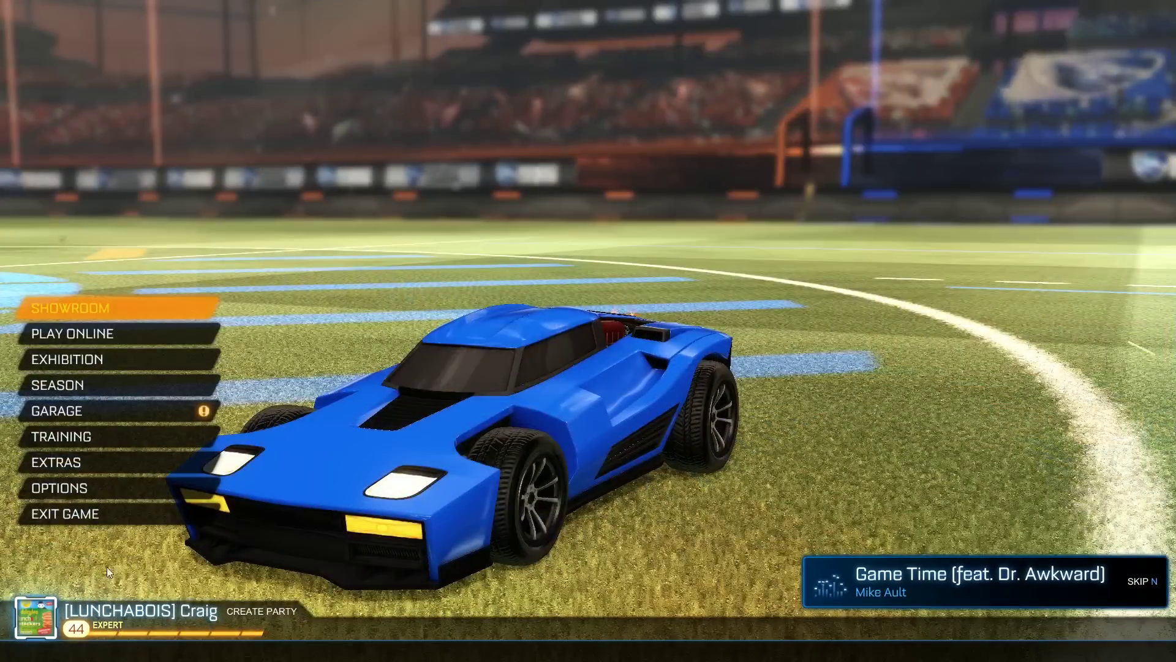
Step: Quit Rocket League, close the STAR-BOOST-GAUGE window, and open the OriginalBoostGauge desktop folder
click(158, 519)
click(525, 376)
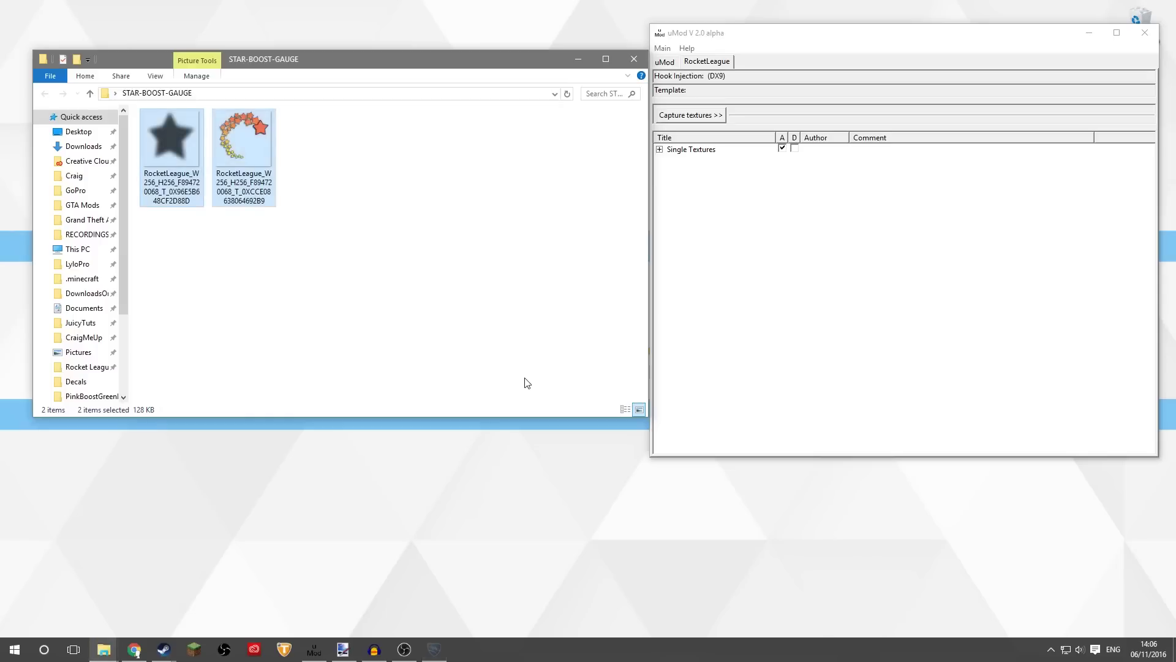
drag(359, 164, 367, 172)
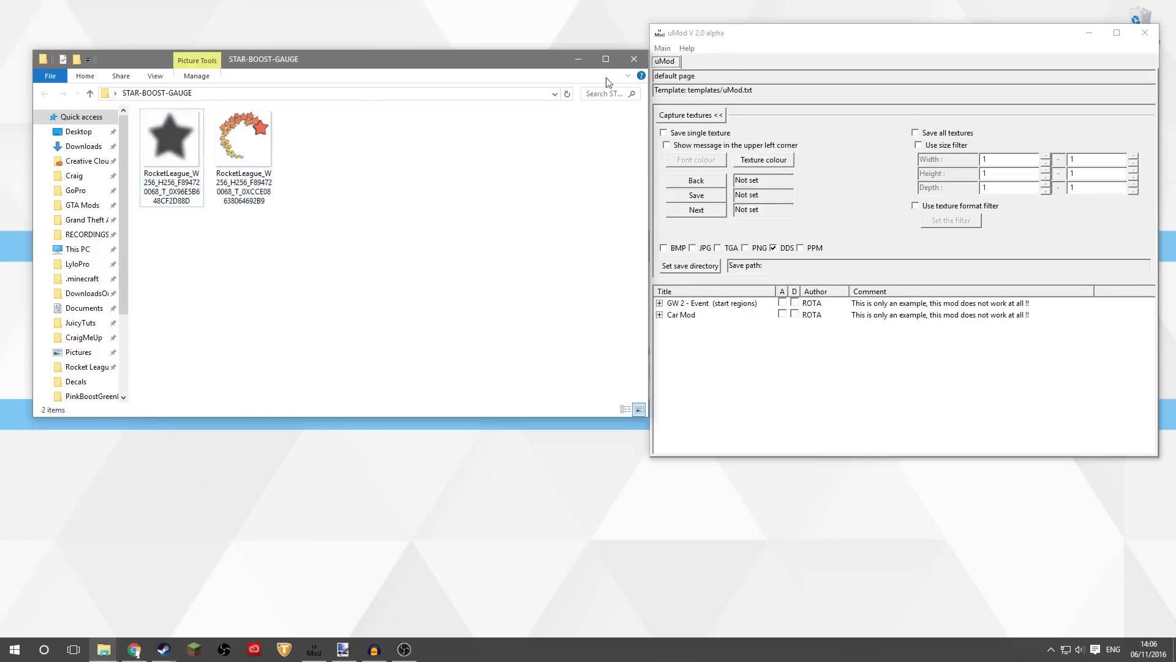
click(634, 59)
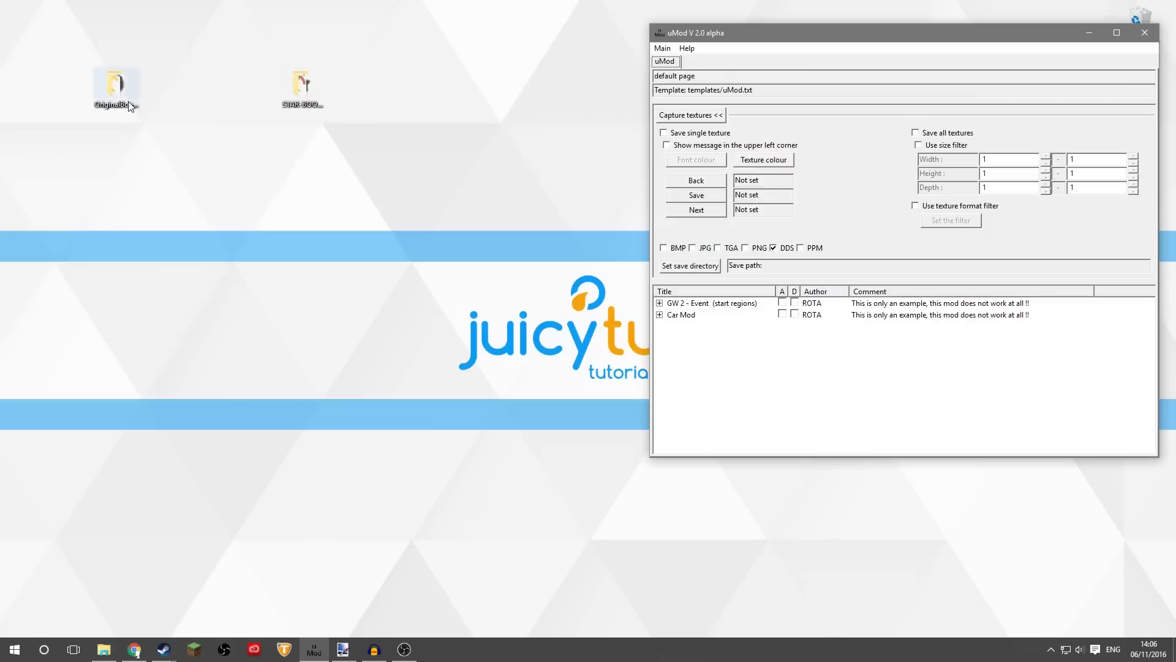
double_click(116, 88)
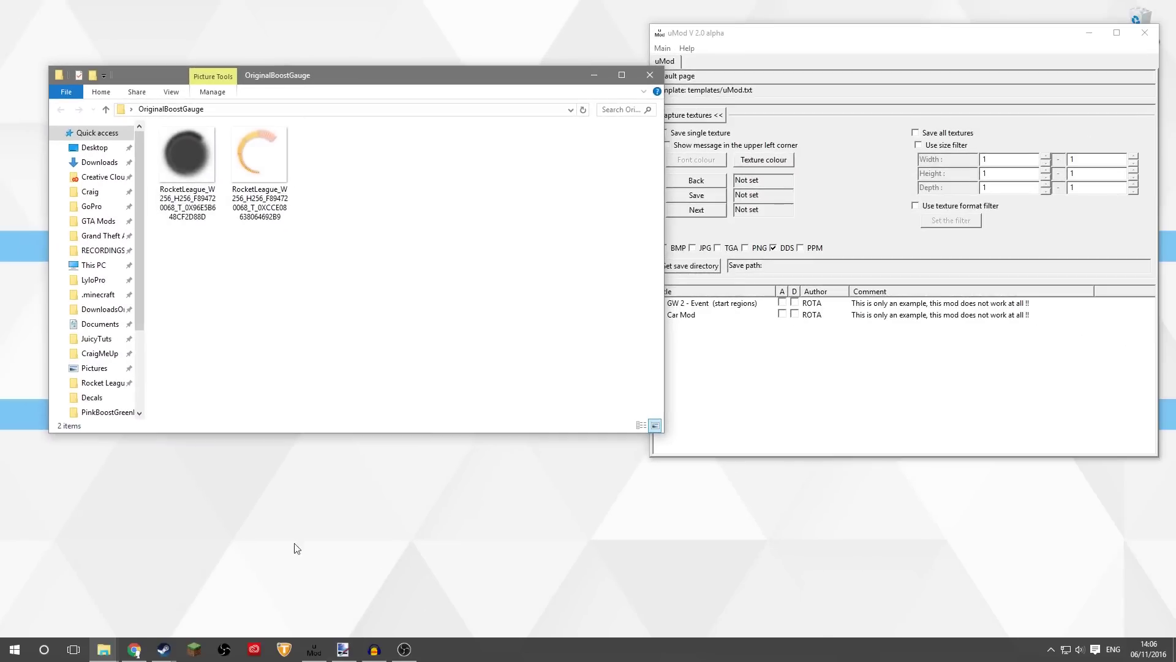
Step: Drag the dark round gauge .dds texture from OriginalBoostGauge into paint.net to open it
mouse_move(343, 648)
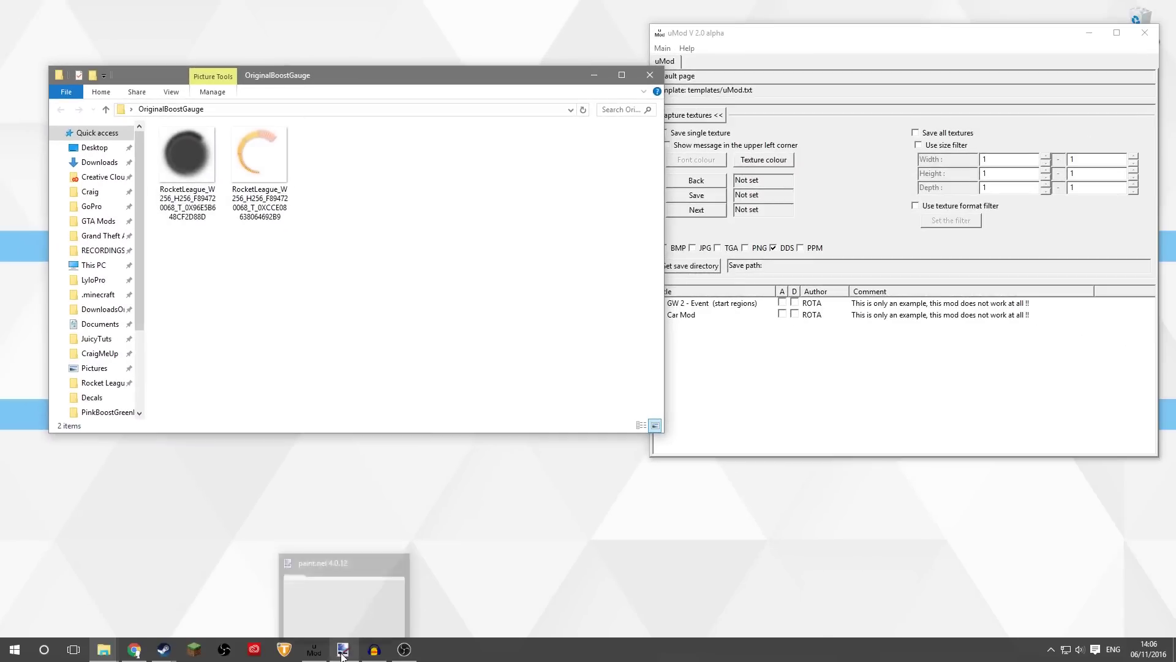
click(342, 624)
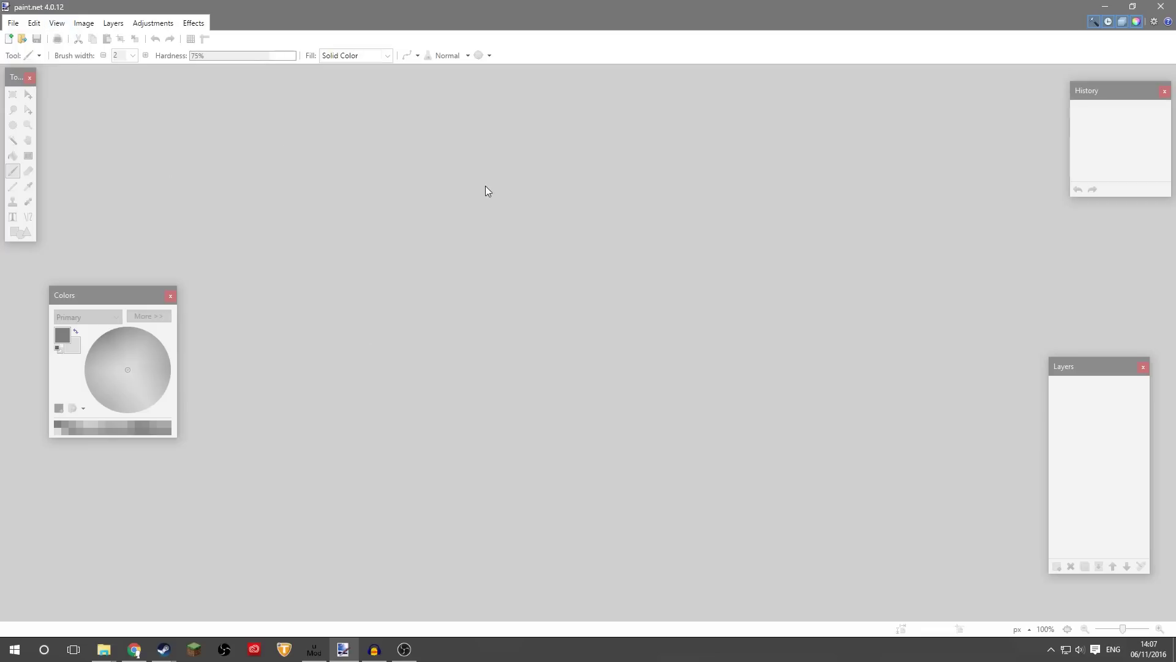
click(104, 649)
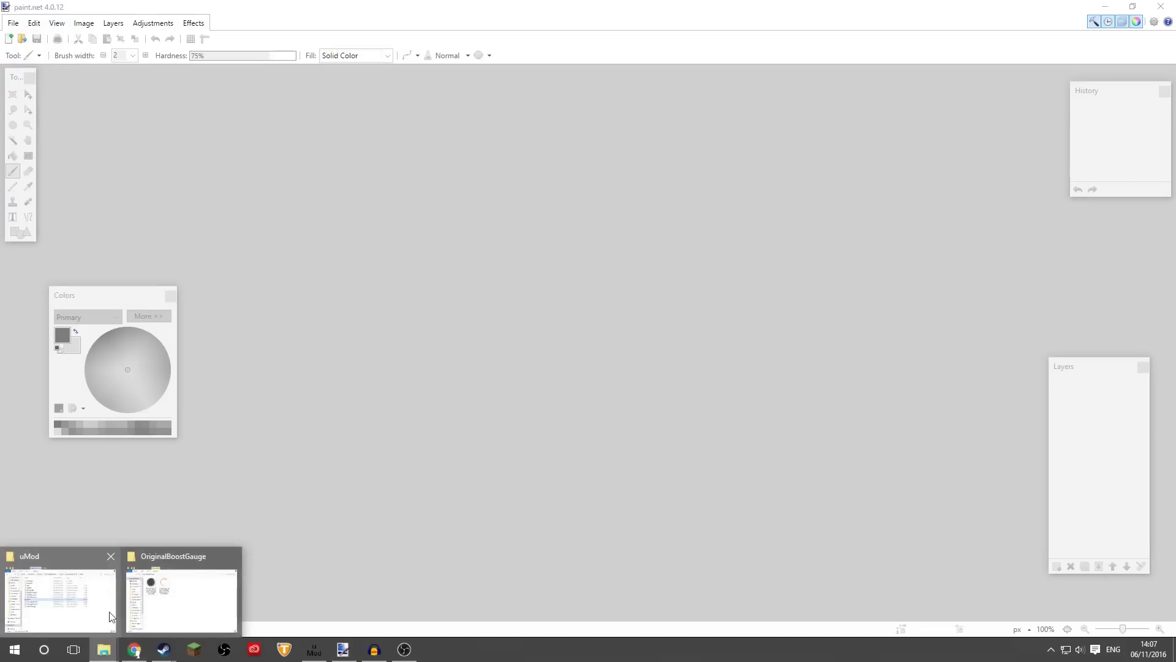
click(168, 600)
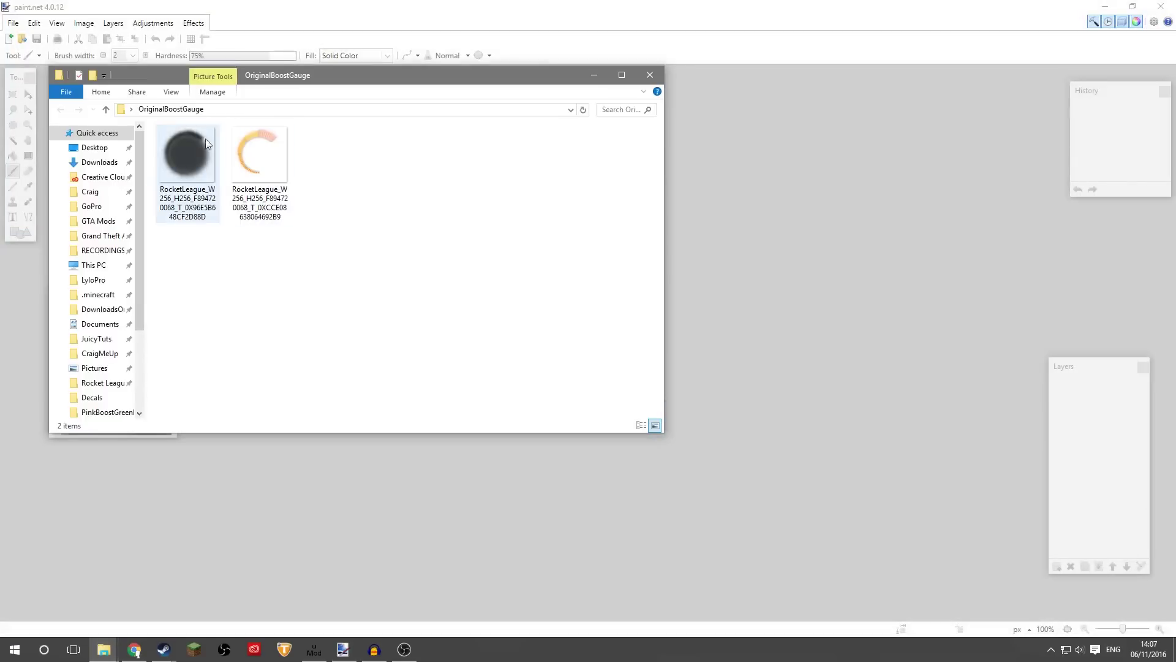
drag(325, 84, 295, 38)
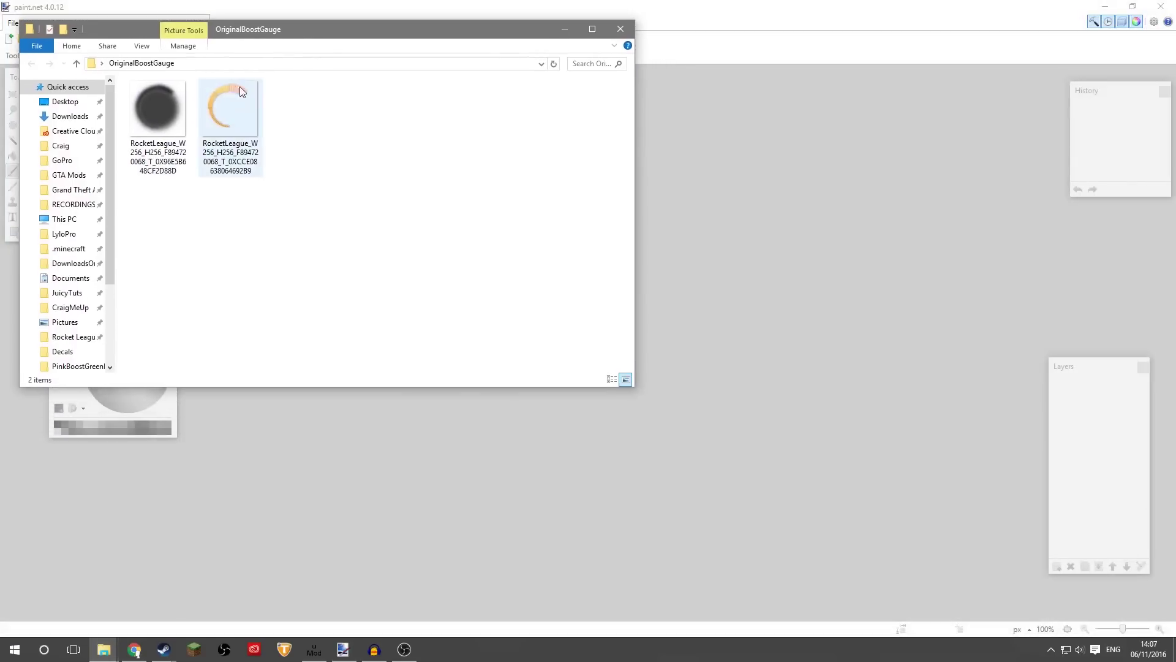
drag(163, 112, 709, 324)
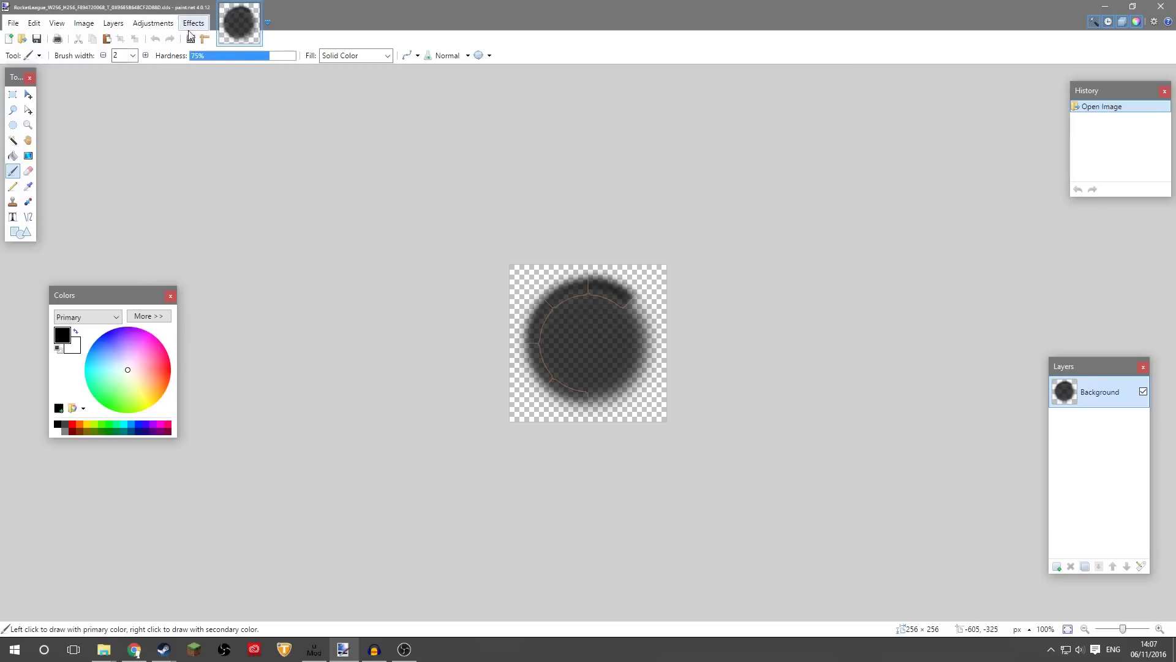
Step: Tint the gauge texture red by raising the curve in Adjustments > Curves
click(194, 23)
mouse_move(170, 26)
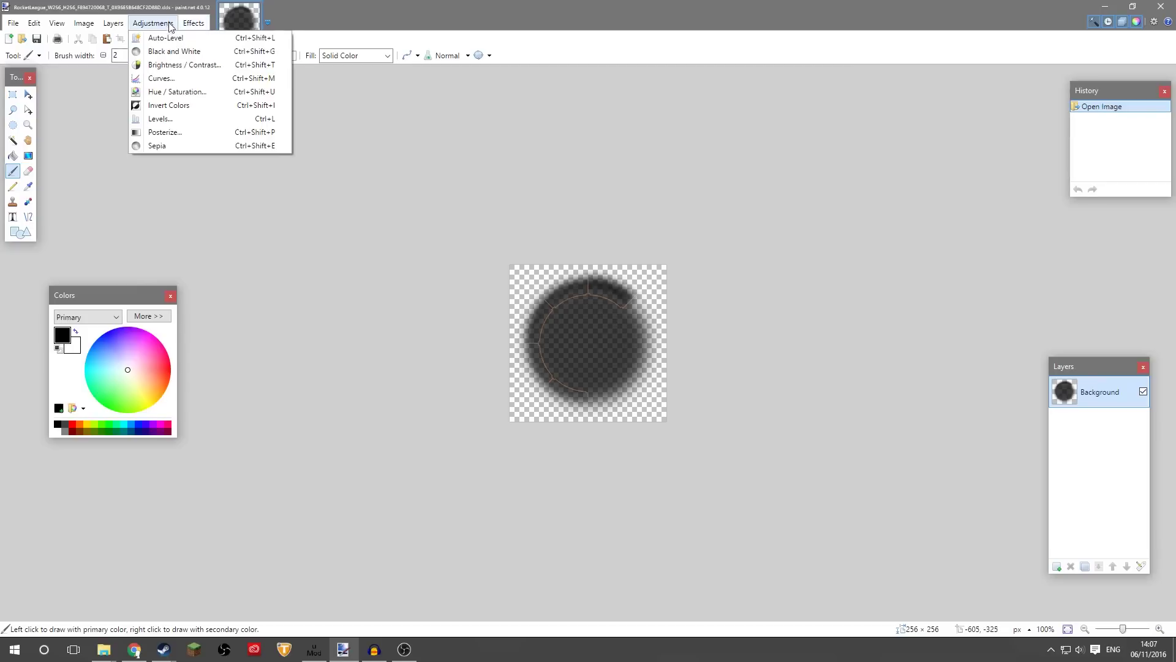
click(162, 78)
drag(545, 346, 546, 284)
drag(550, 195, 740, 129)
mouse_move(694, 258)
mouse_down()
mouse_move(693, 276)
mouse_move(693, 258)
mouse_up()
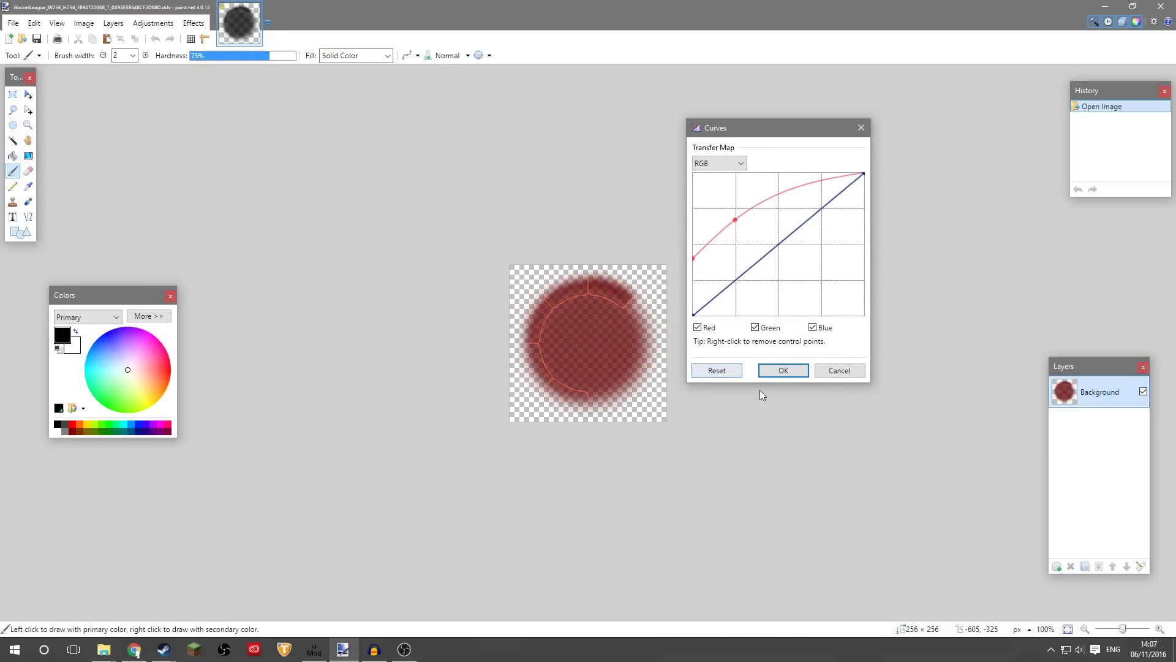
click(783, 371)
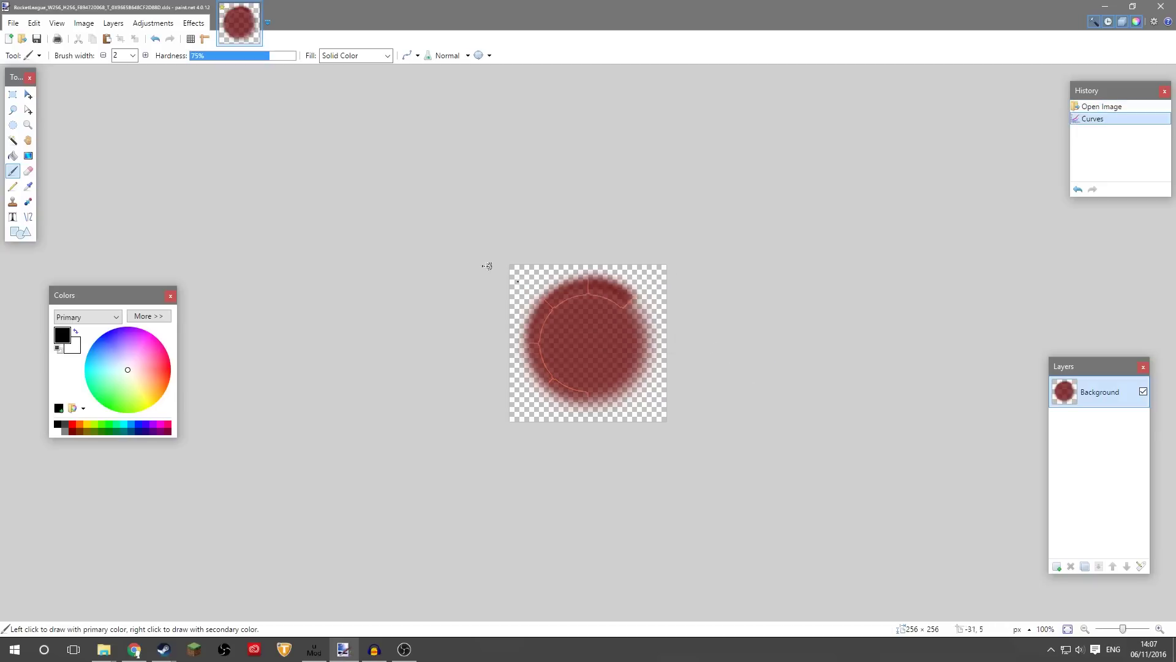
Step: In Save As, create a new Desktop folder named 'colorboost' and open it
click(13, 22)
click(60, 121)
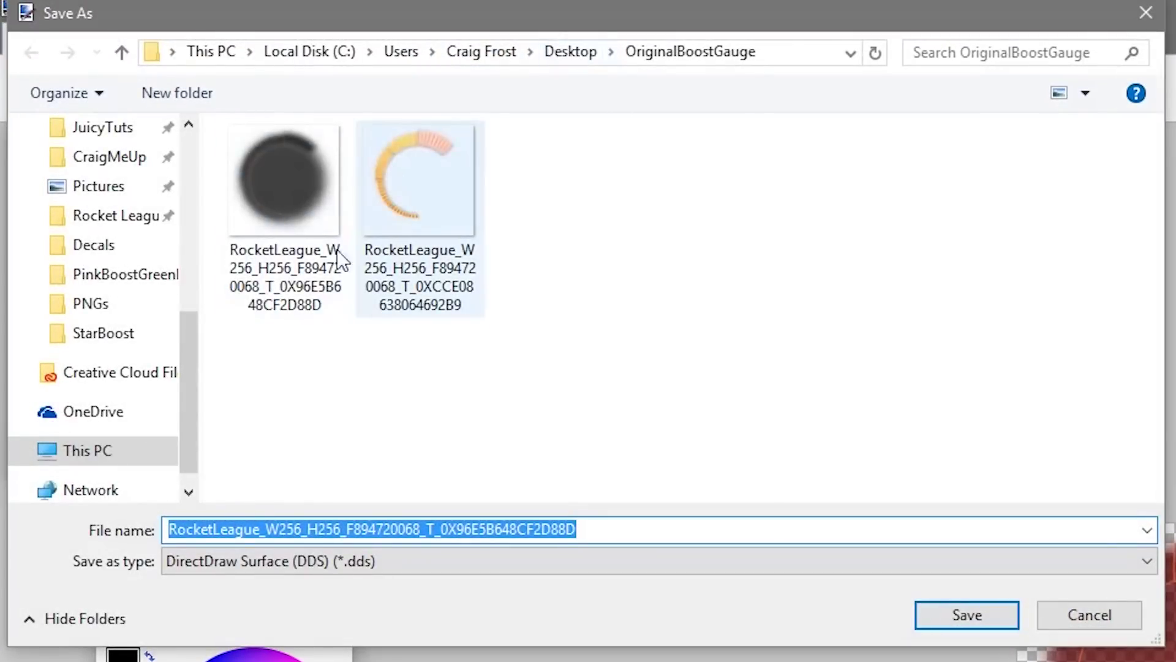
click(554, 55)
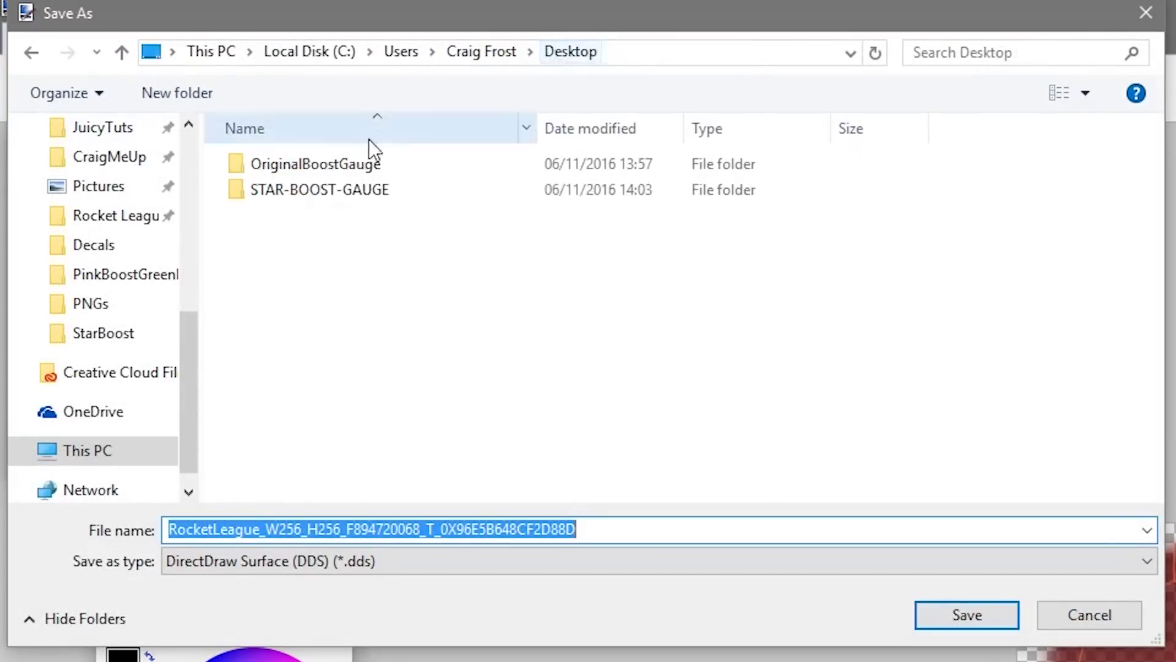
click(196, 94)
text(c)
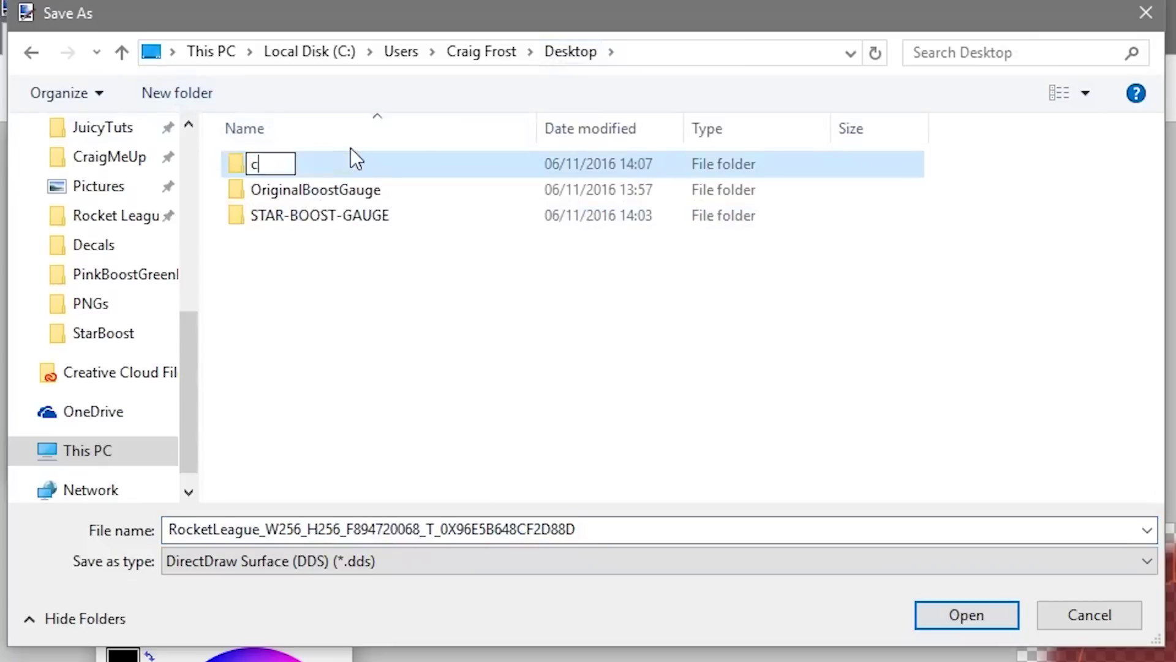
text(olorboost)
key(Return)
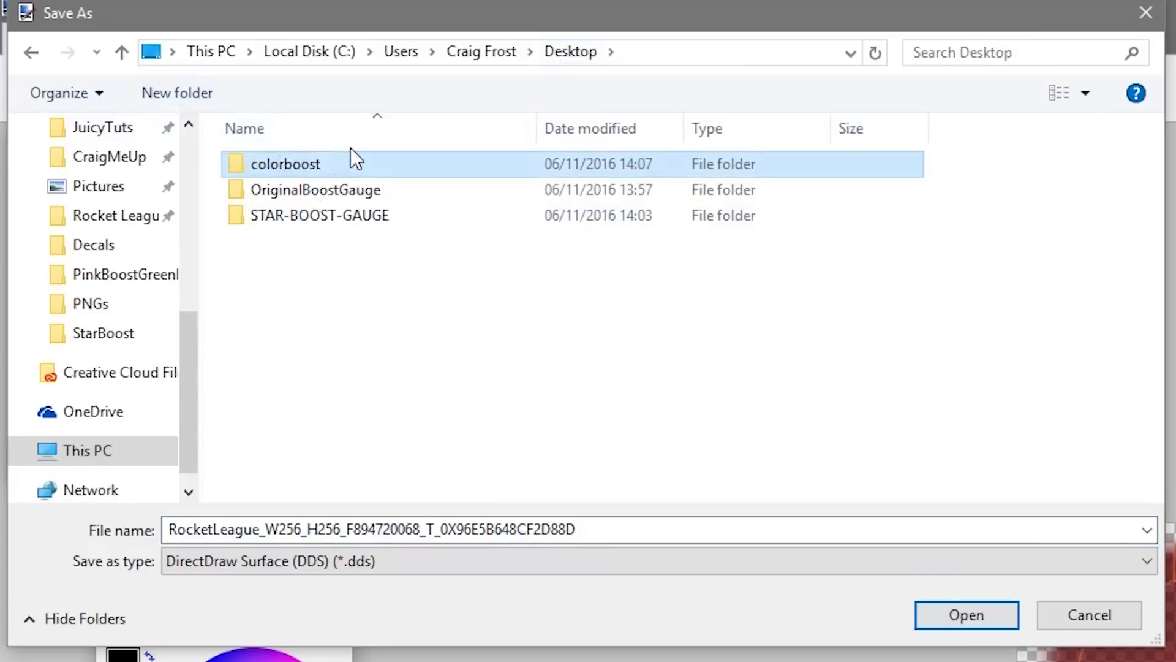
double_click(315, 163)
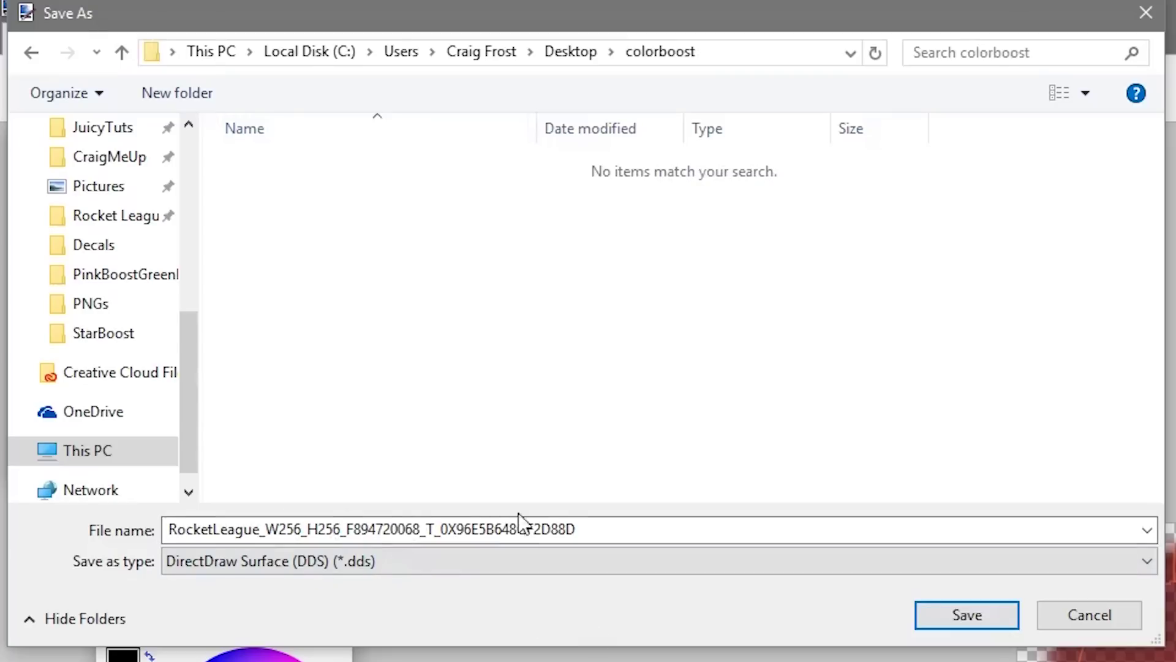
Step: Save the red texture as DDS into colorboost with DXT3 (Explicit Alpha) compression
click(326, 560)
click(326, 560)
click(977, 620)
click(375, 183)
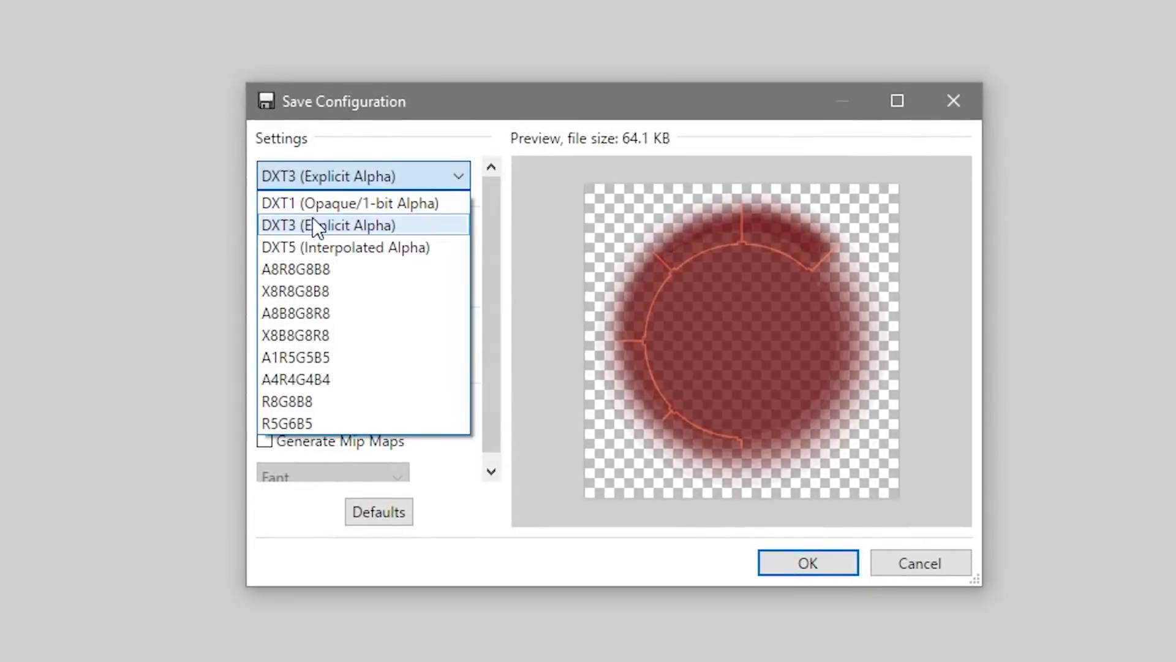
click(308, 223)
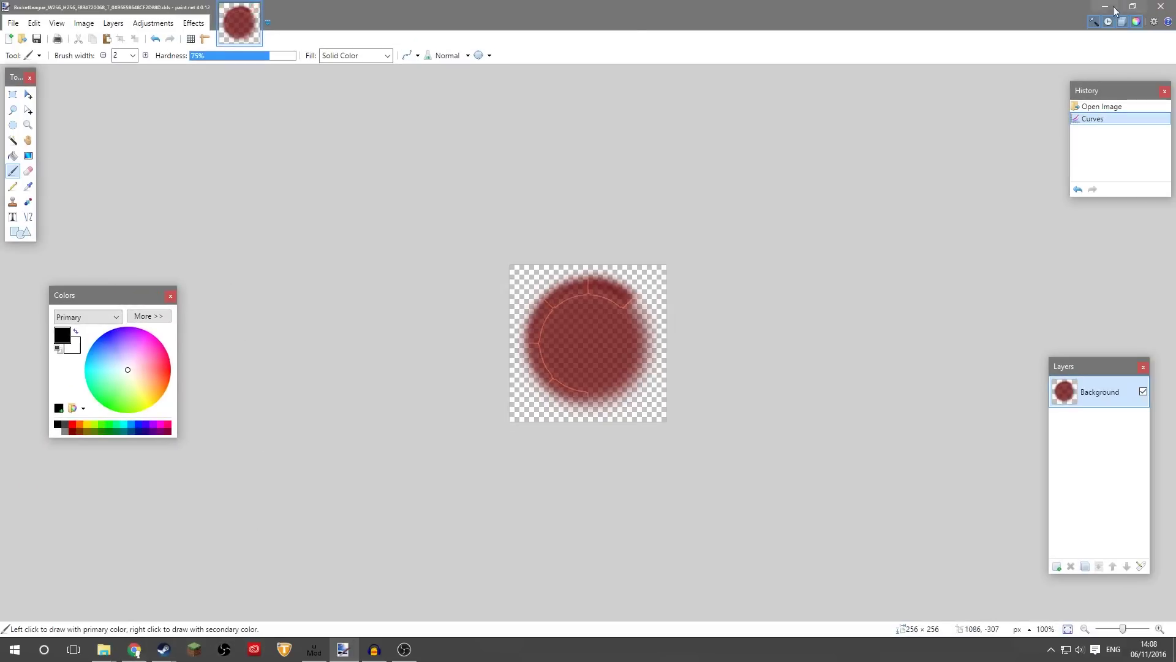
Step: Check that the red background texture was saved in the colorboost folder, then reopen OriginalBoostGauge
click(1103, 6)
click(609, 29)
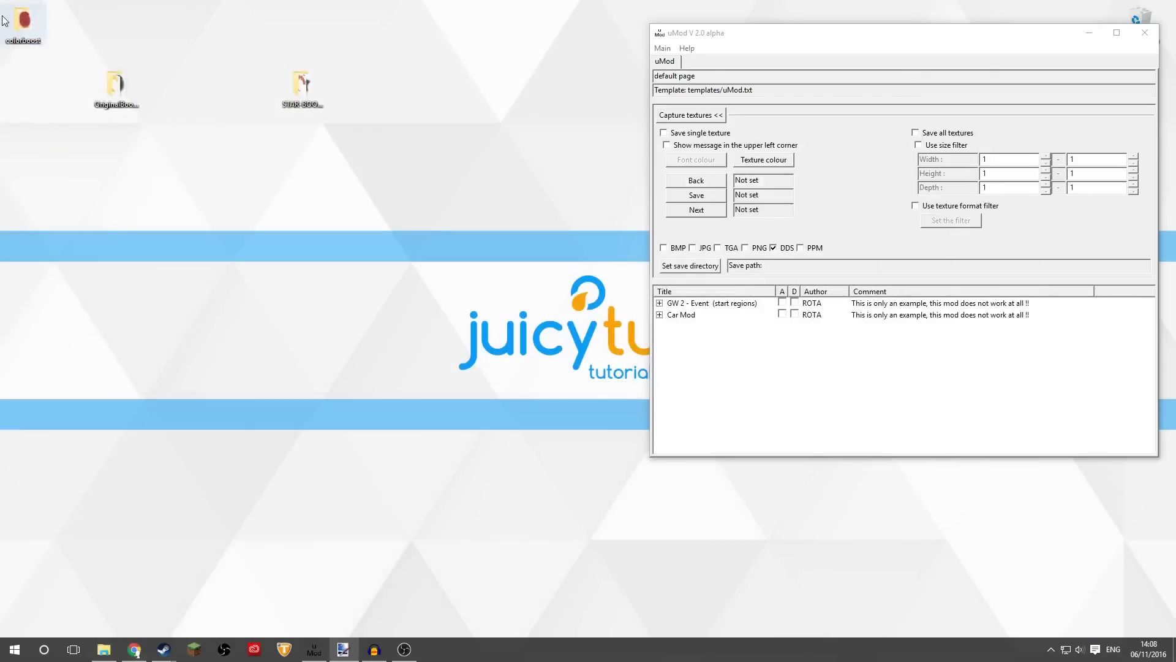
double_click(25, 23)
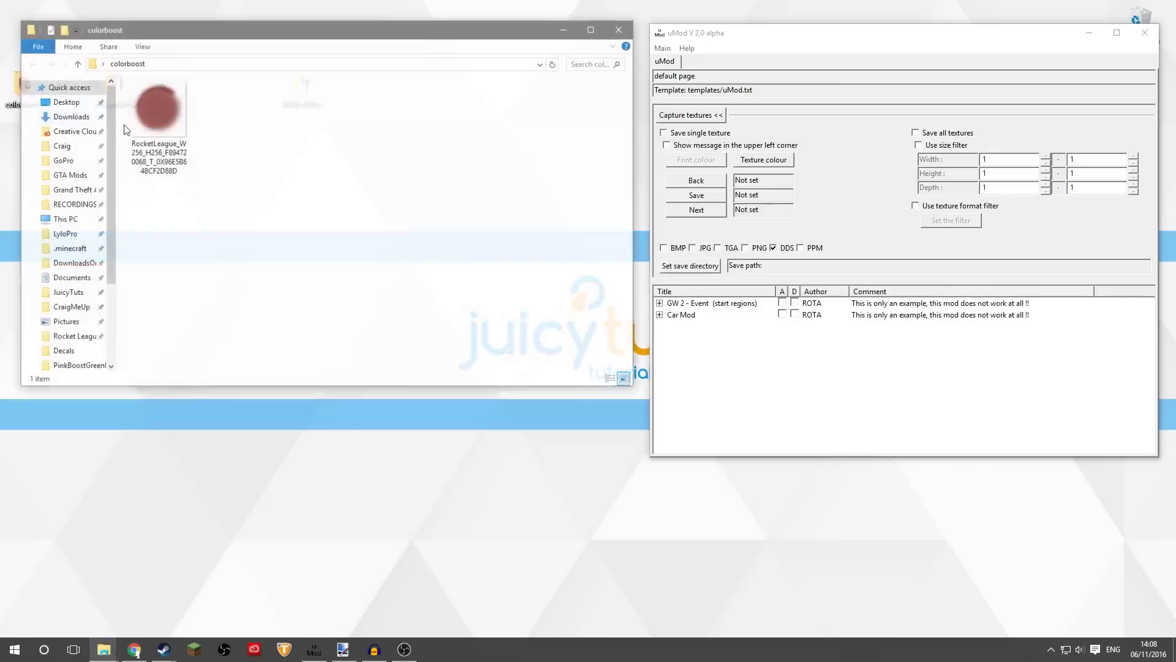
click(564, 29)
double_click(120, 85)
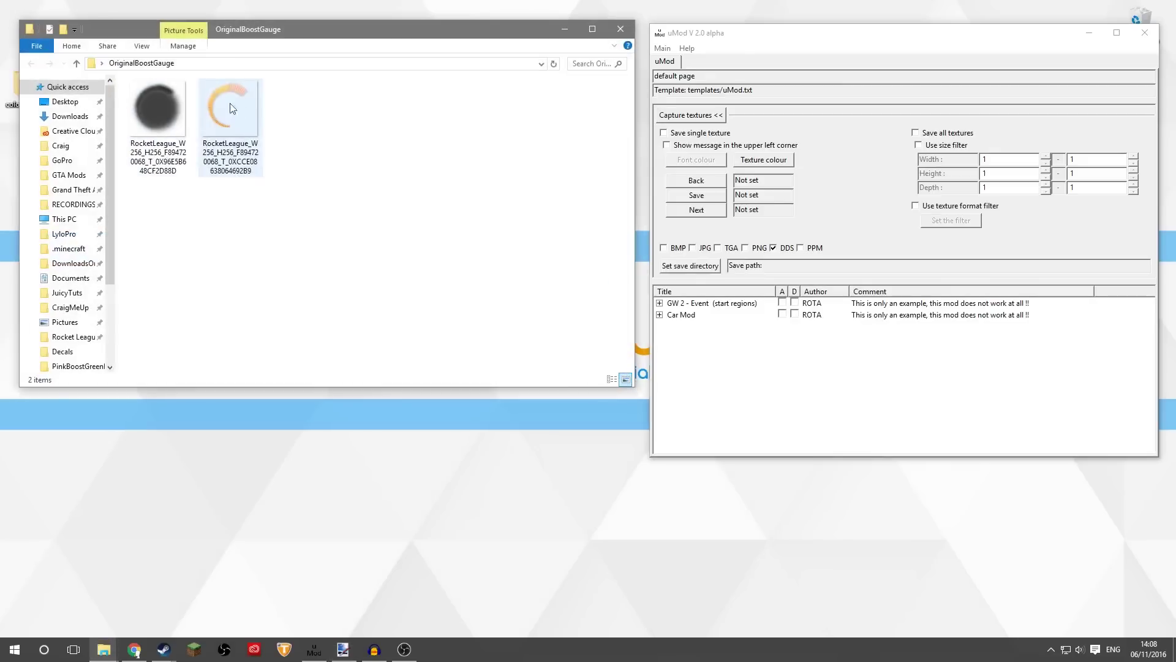
Step: Close the red gauge image in paint.net and open the orange boost arc texture from OriginalBoostGauge
click(343, 649)
click(255, 6)
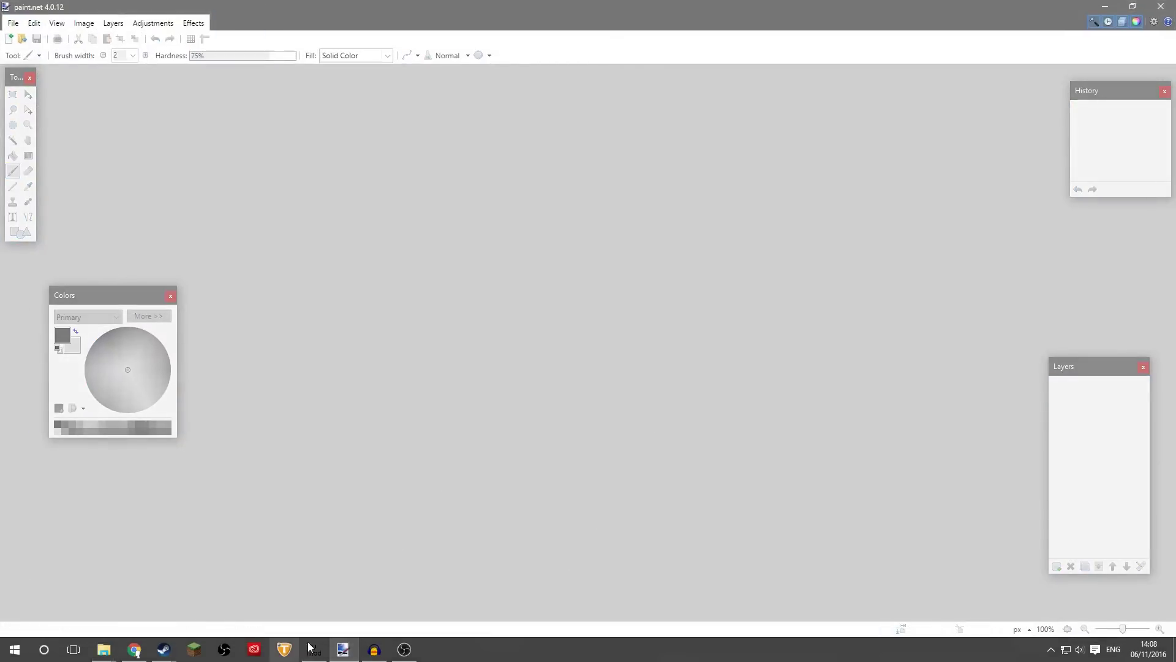
mouse_move(103, 649)
click(179, 590)
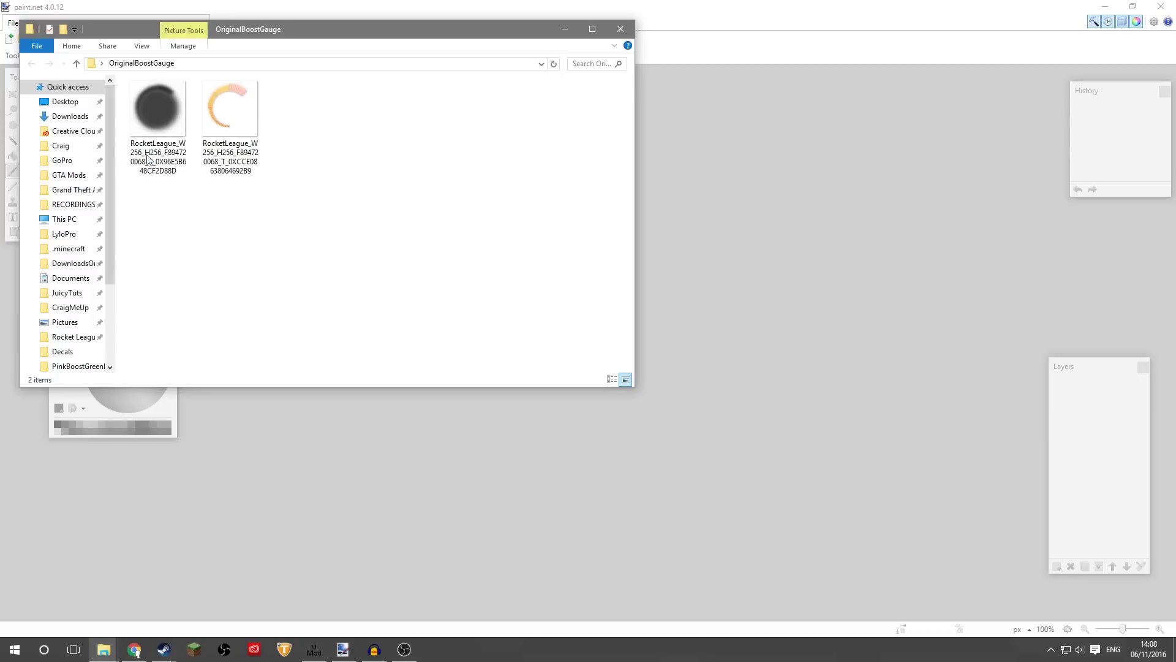
mouse_move(232, 137)
mouse_down()
mouse_move(256, 133)
mouse_move(801, 288)
mouse_up()
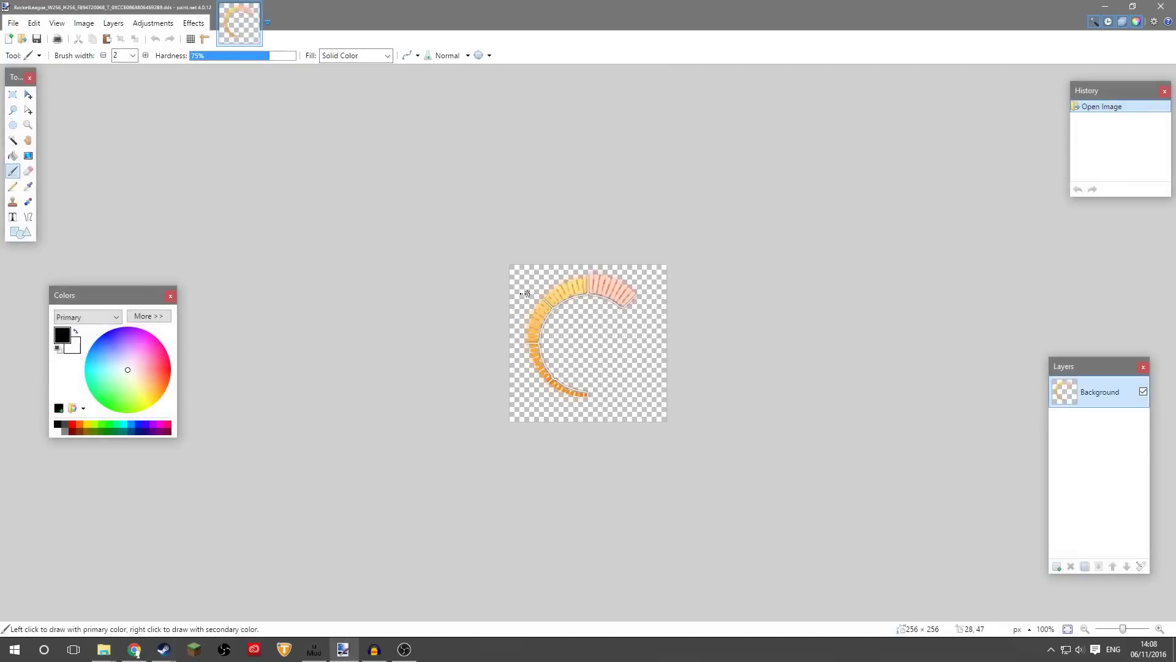
Step: Shift the boost arc's hue to pink-magenta with Hue / Saturation
click(153, 22)
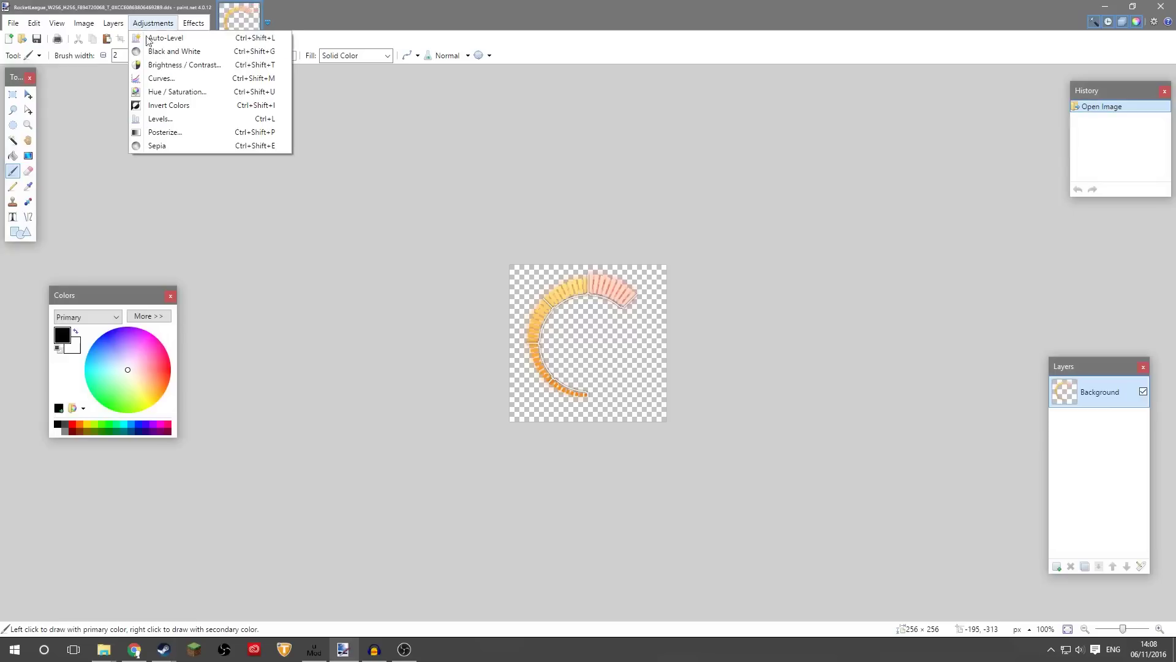
click(168, 92)
drag(586, 261, 728, 134)
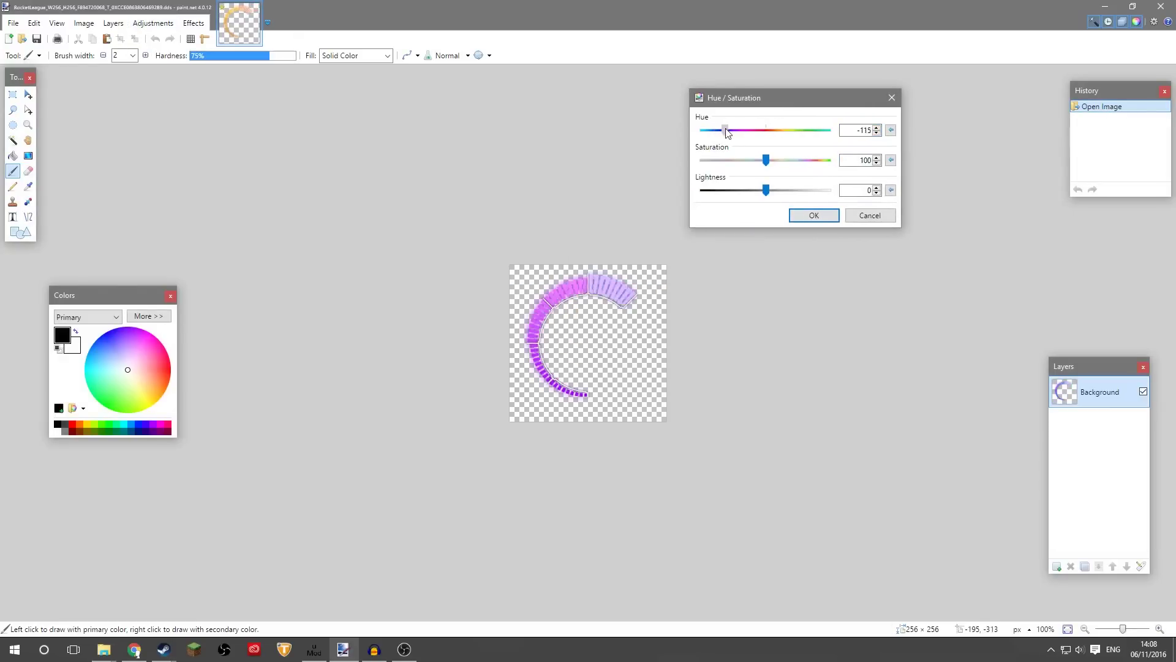
click(813, 216)
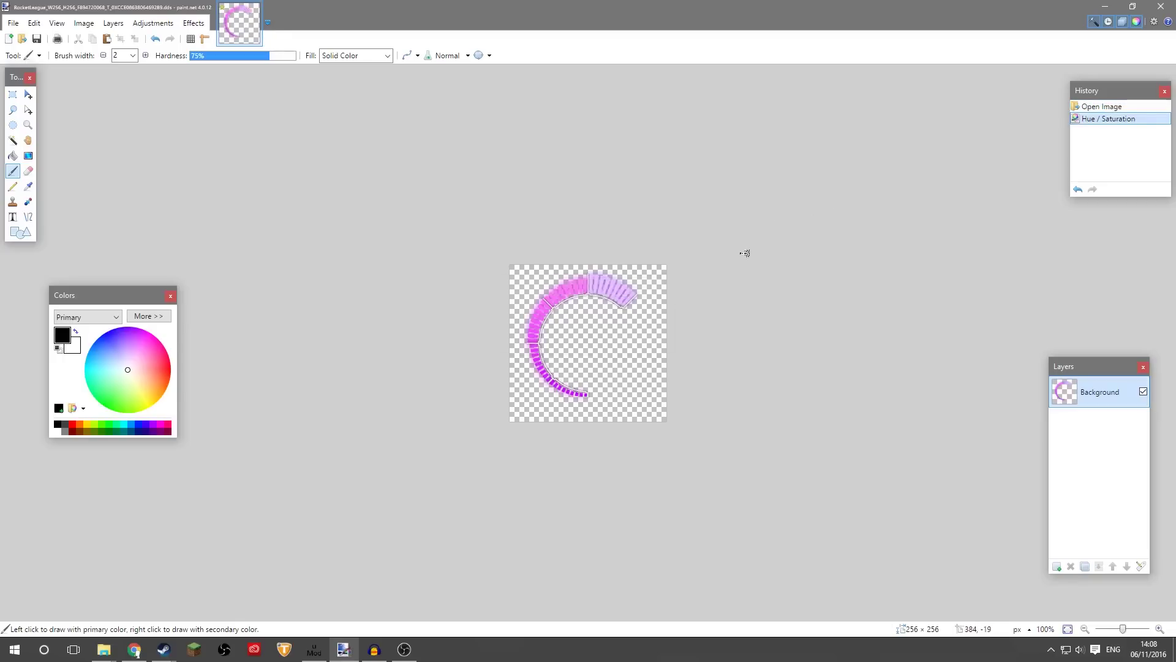
Step: Save the pink gauge as a DXT3 DDS under its RocketLeague texture name in the Desktop colorboost folder
click(13, 22)
click(53, 127)
click(285, 35)
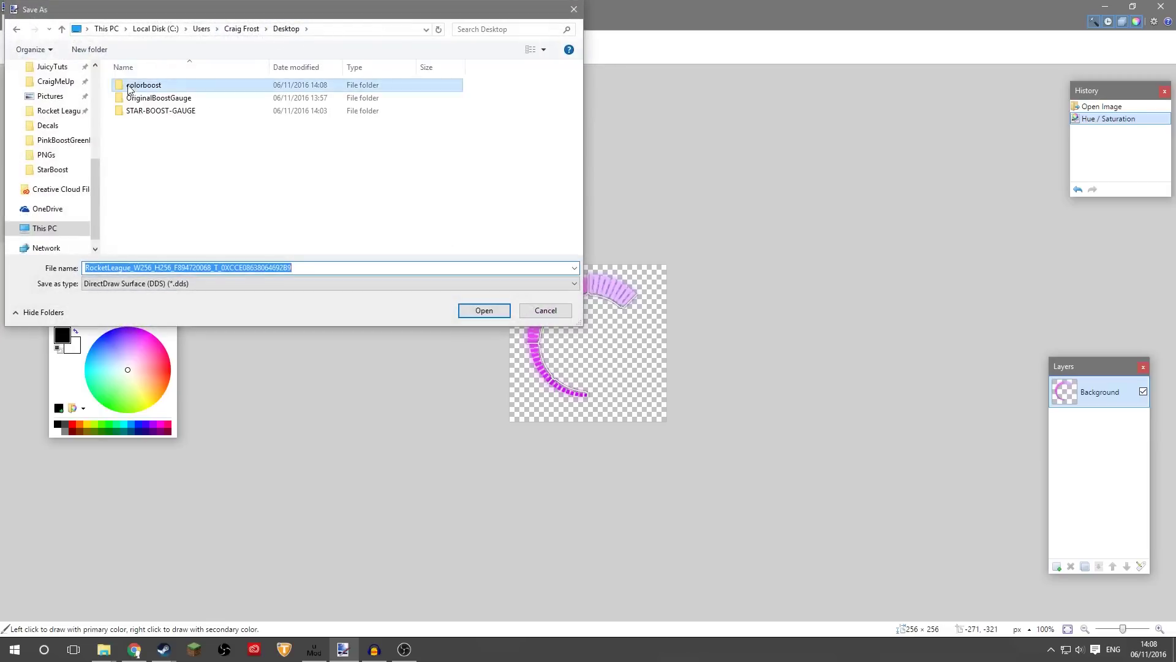
double_click(136, 86)
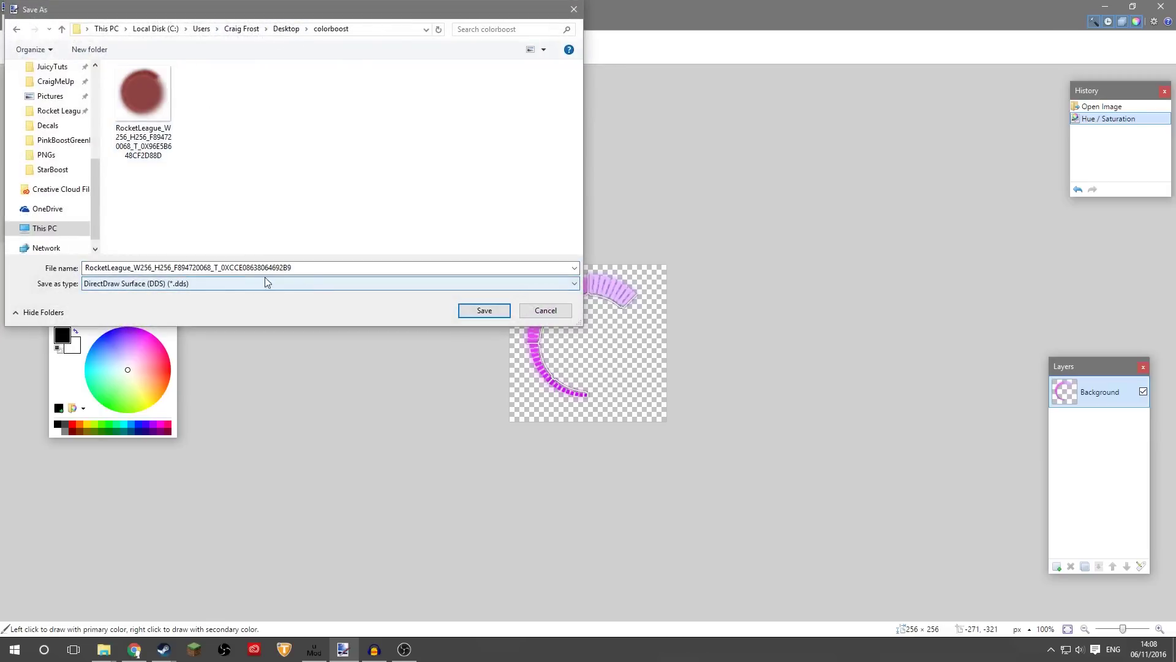
click(494, 315)
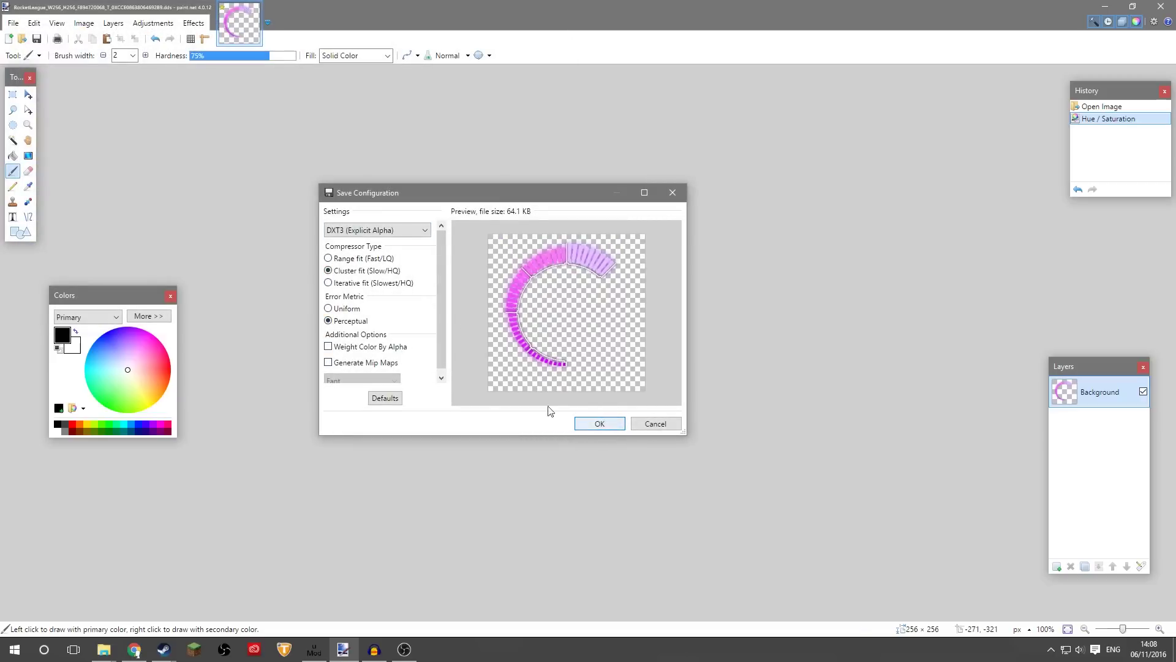
click(600, 425)
Step: Close the OriginalBoostGauge window and open the colorboost folder holding both recoloured textures
click(1105, 6)
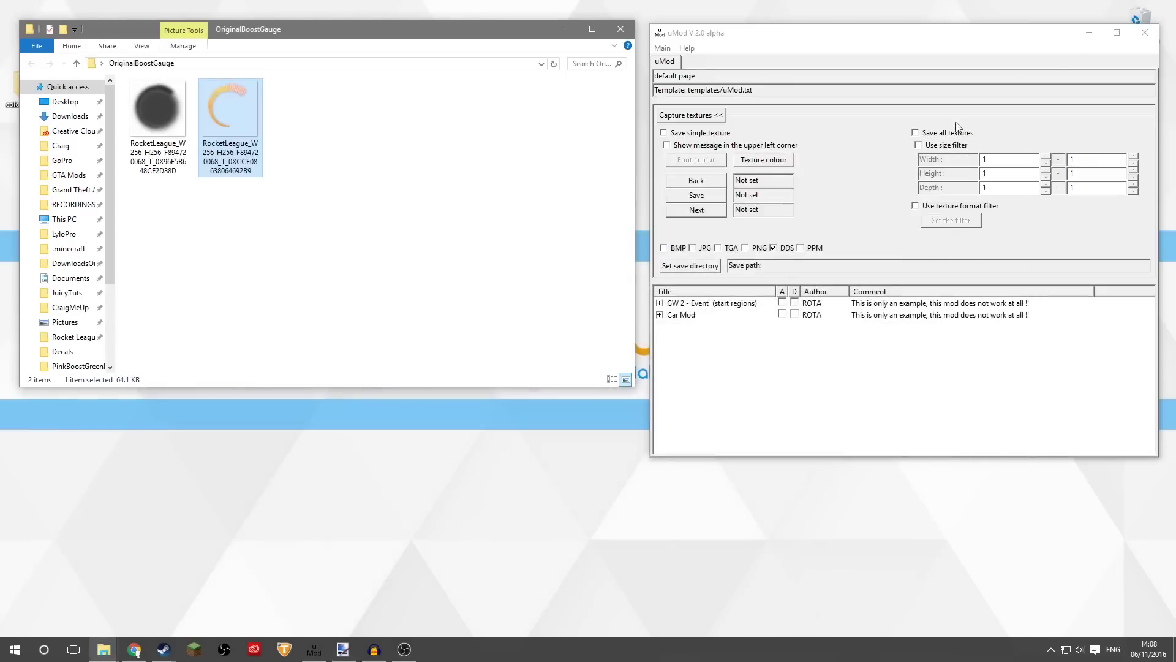
click(621, 28)
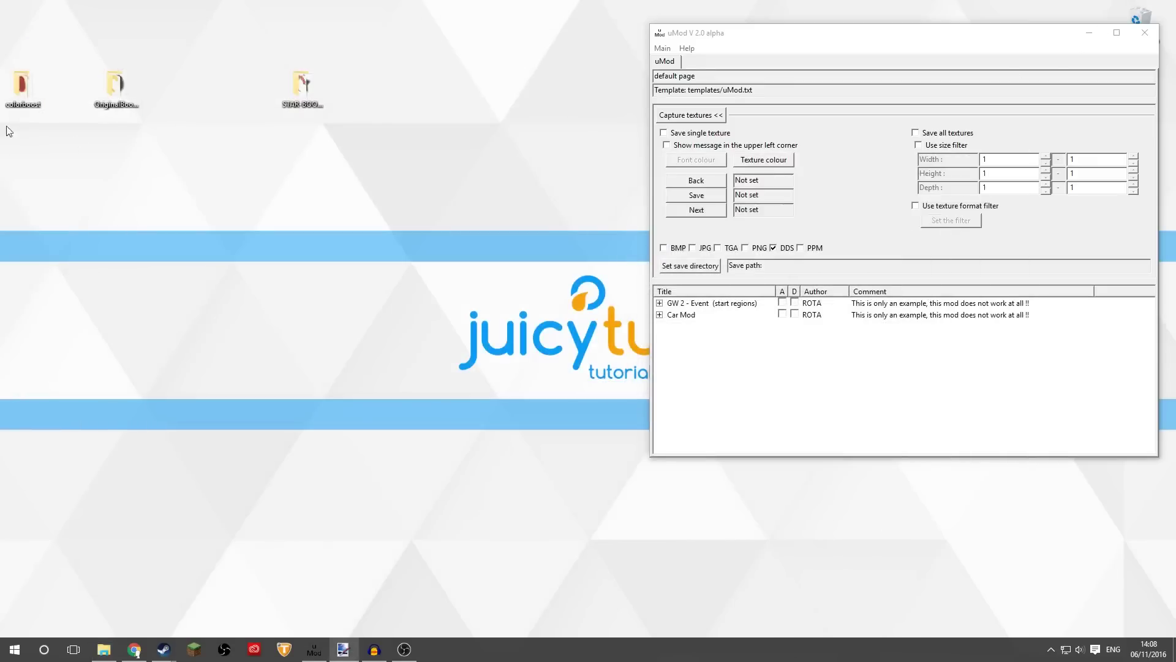
double_click(24, 84)
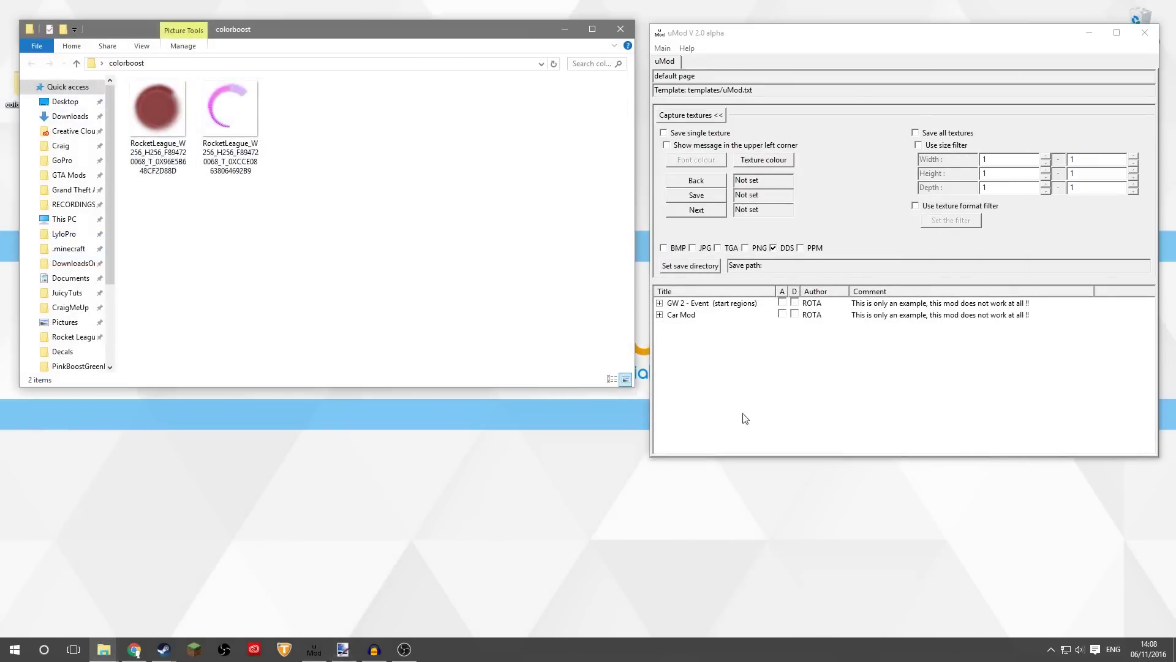
Step: Launch Rocket League from Steam's jump list and confirm uMod has hooked RocketLeague
right_click(164, 649)
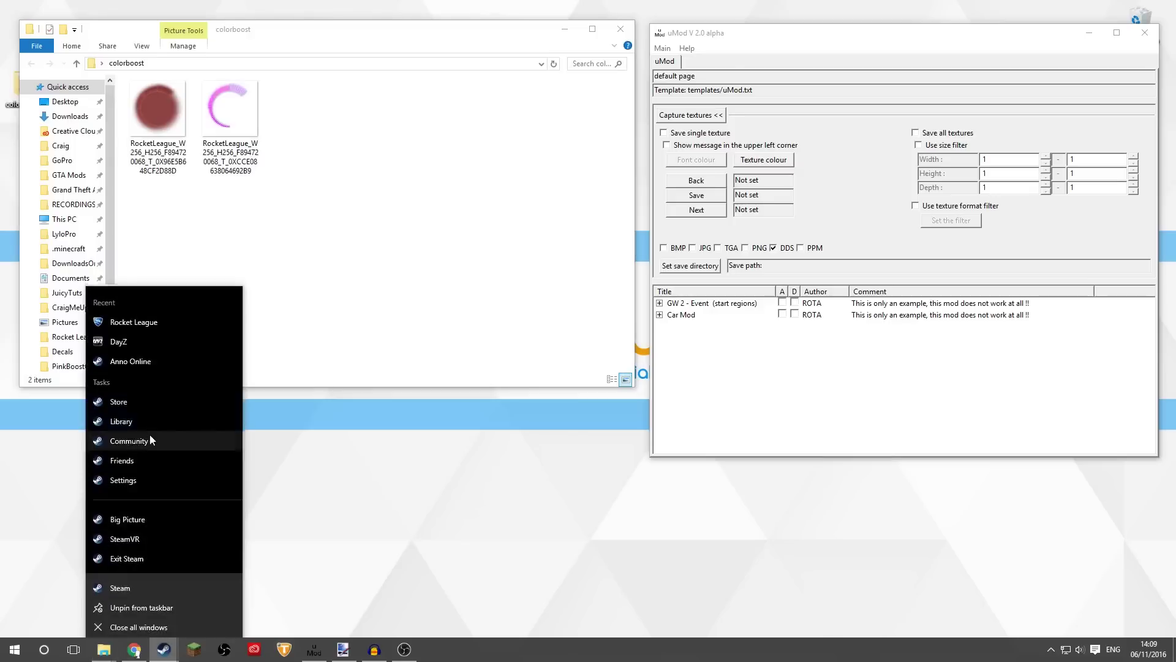
click(138, 325)
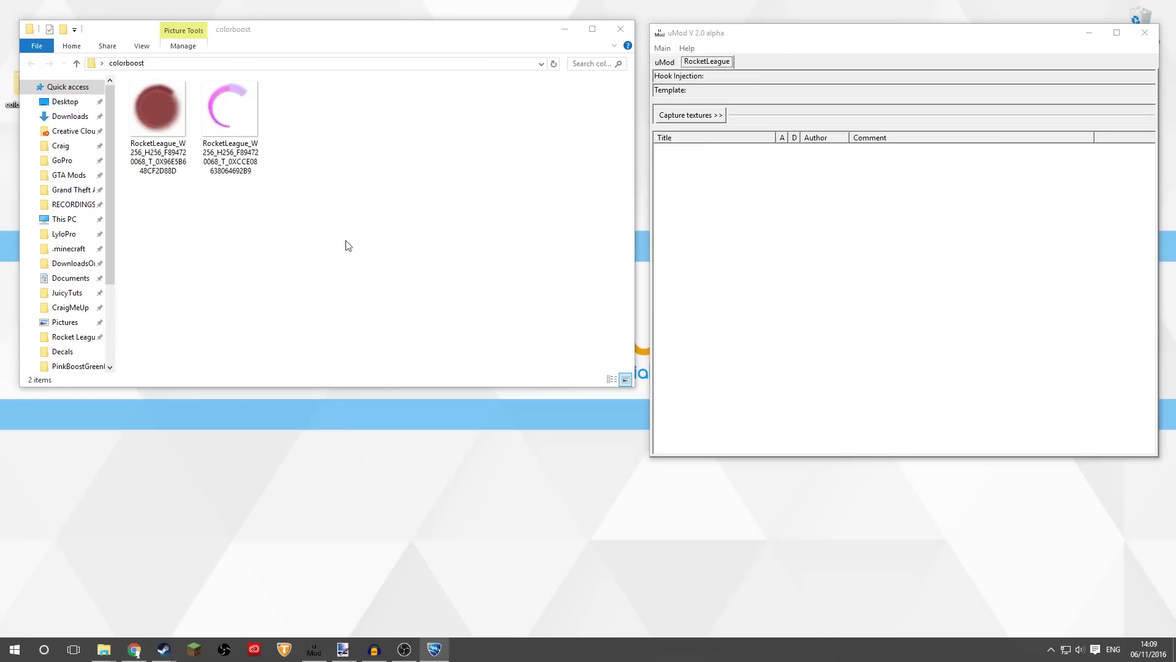
click(723, 67)
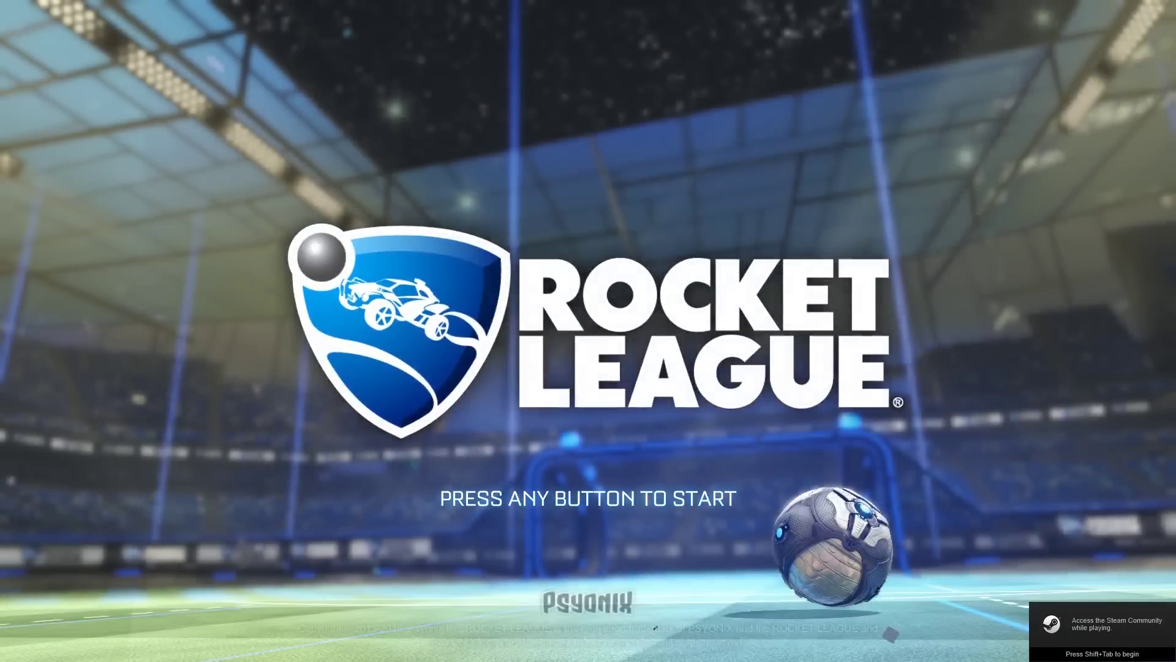
Step: Start an exhibition match at Beckwith Park, then Alt+Tab out of the game
click(586, 317)
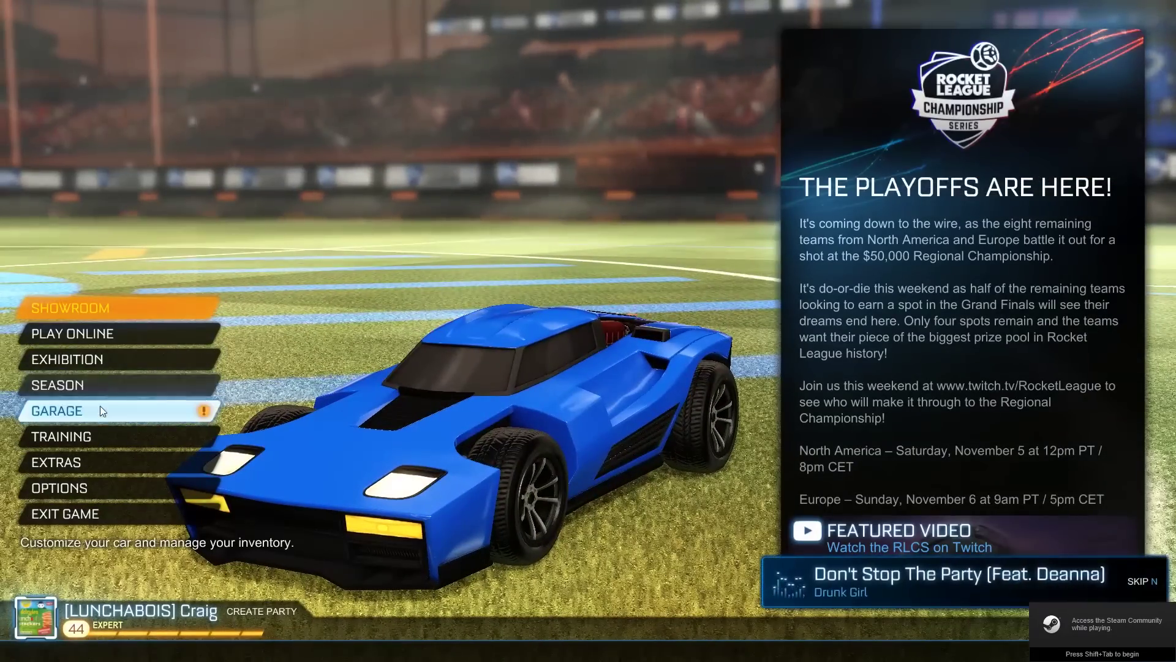
click(114, 360)
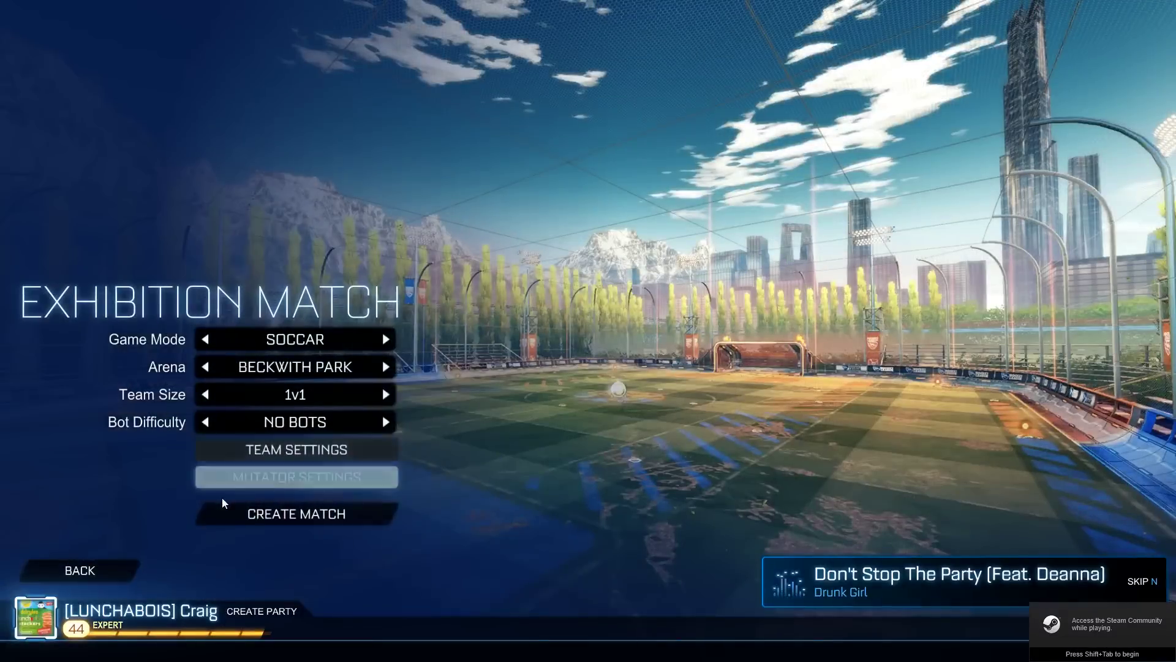
click(317, 512)
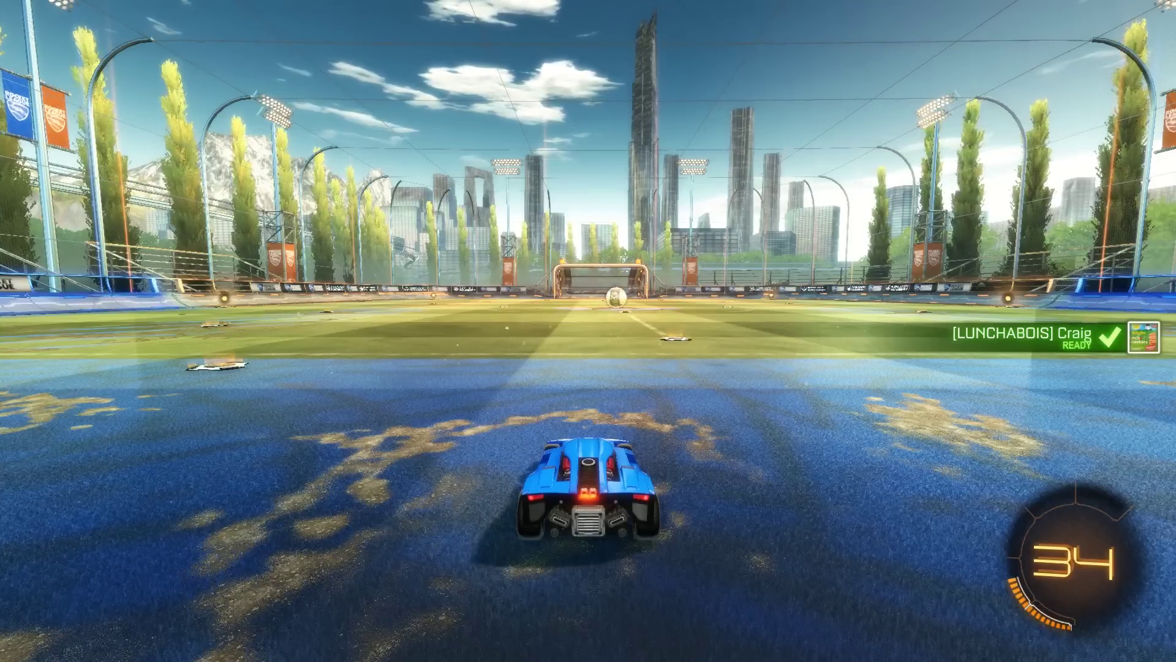
key(alt+Tab)
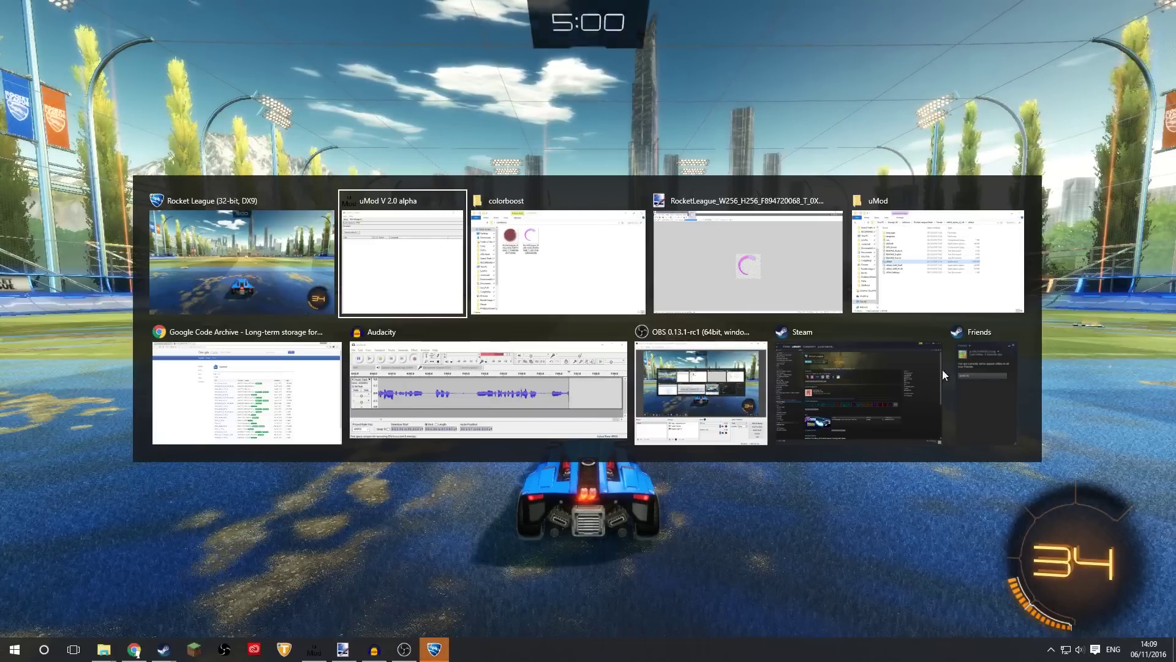
Step: Drag both recoloured .dds files from colorboost into uMod's RocketLeague list as Single Textures
click(427, 282)
key(alt+Tab)
click(490, 257)
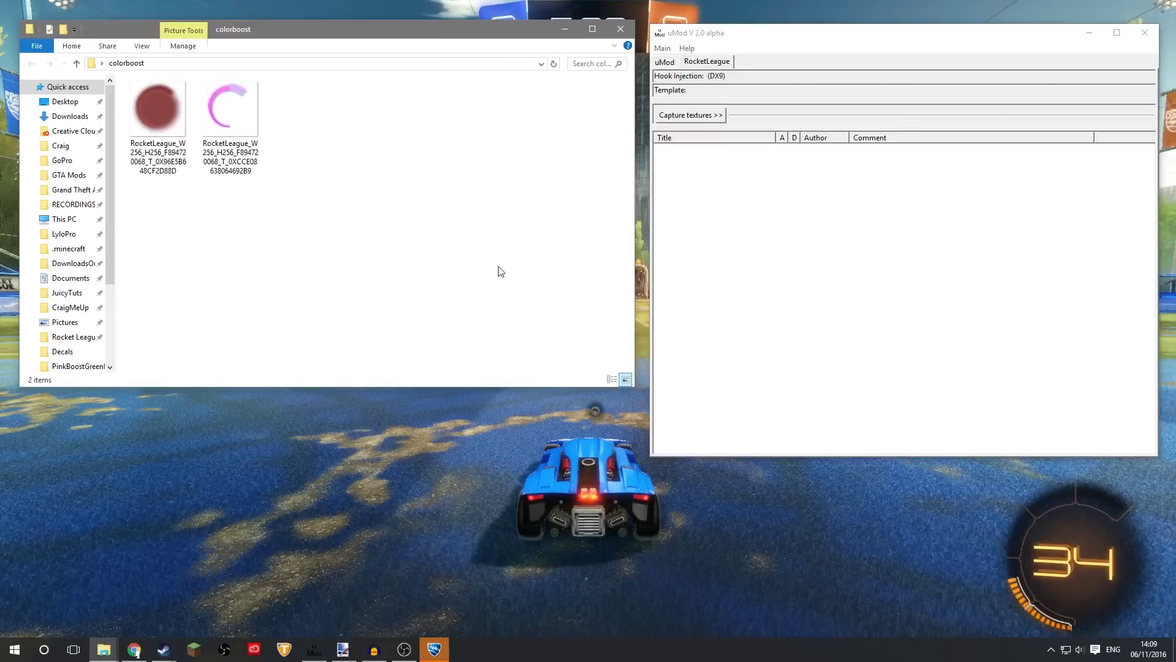
drag(325, 207, 163, 120)
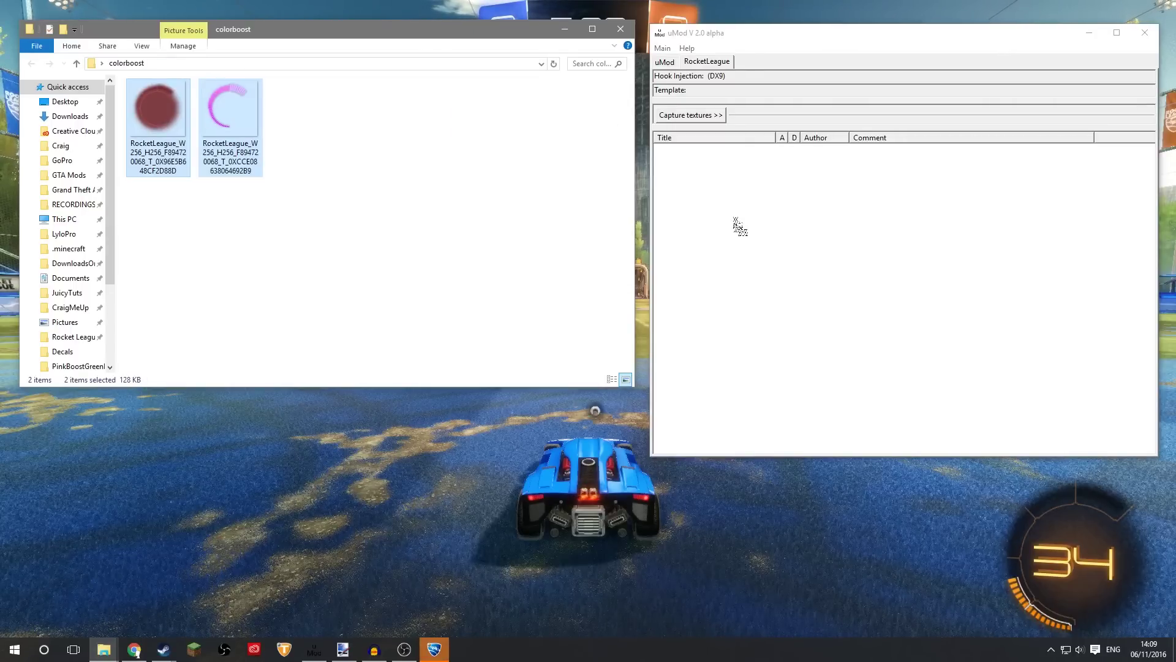
drag(740, 226, 736, 222)
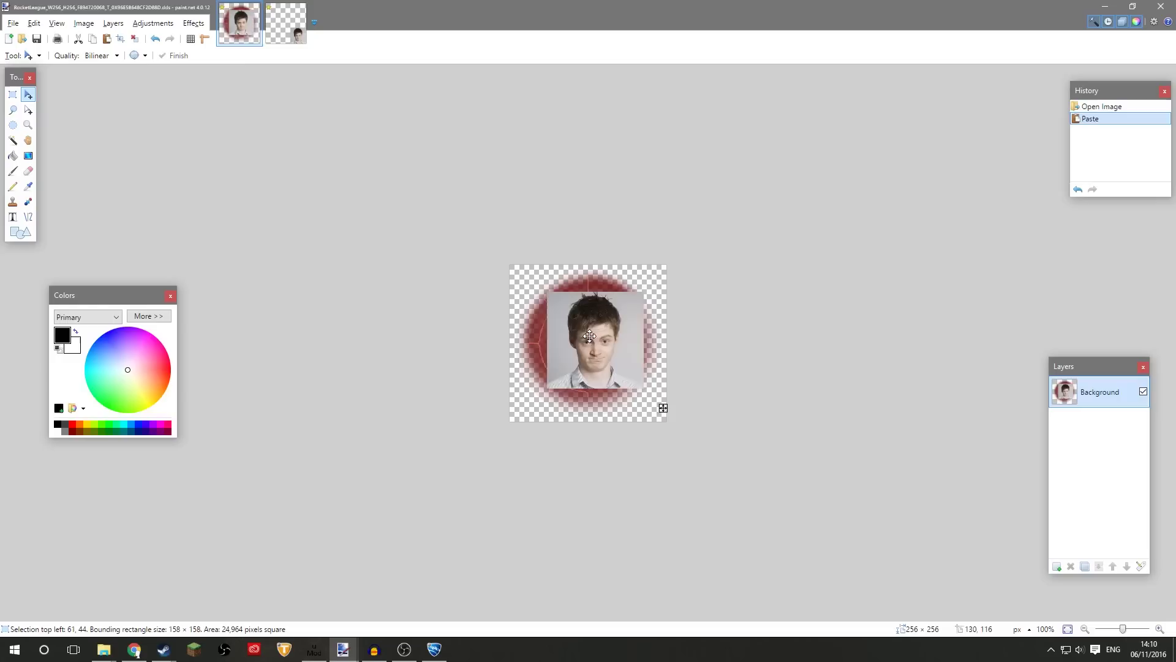
Step: Centre the face photo on the red circle and save it over the red circle DDS file
drag(595, 338, 586, 339)
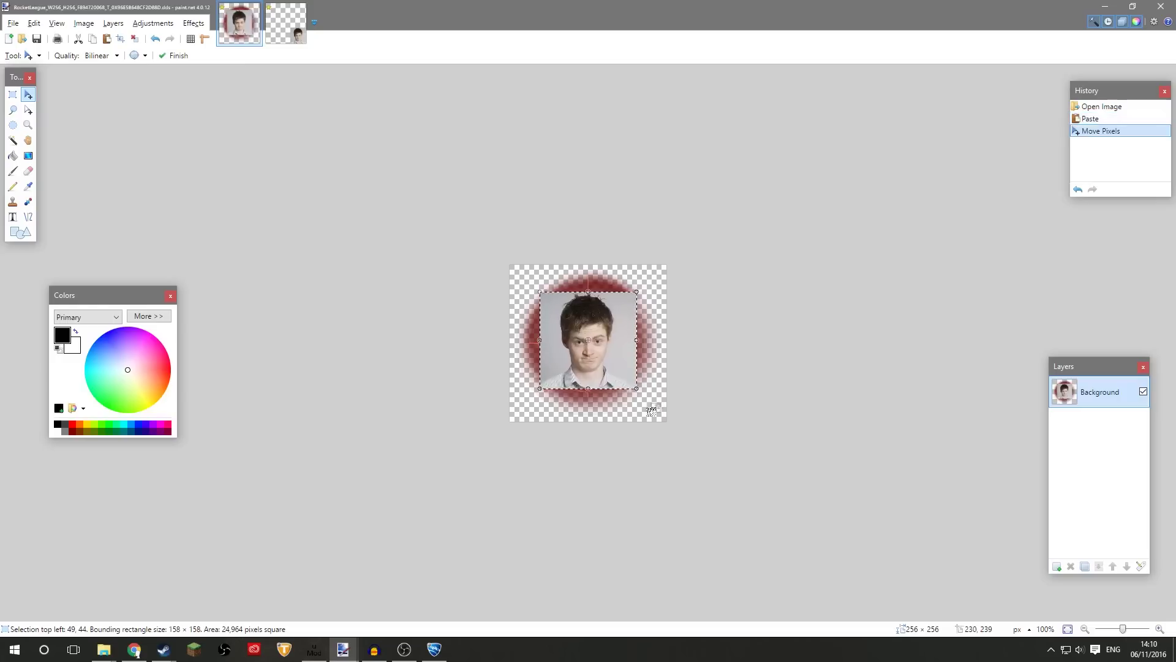
key(ctrl+d)
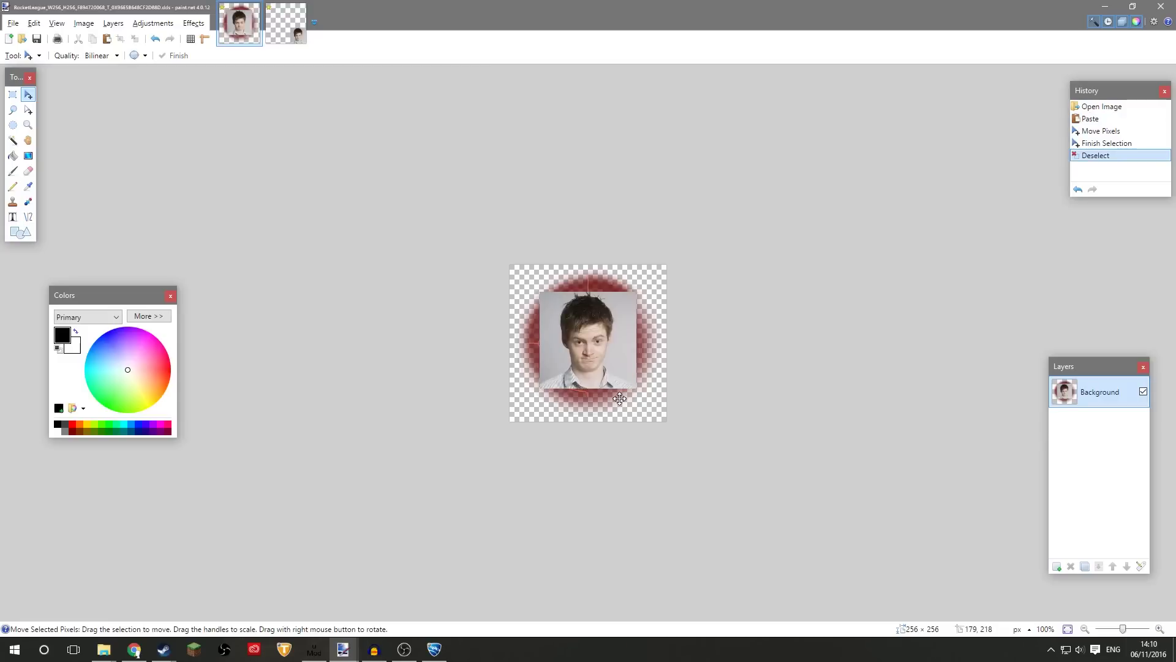
key(ctrl+shift+s)
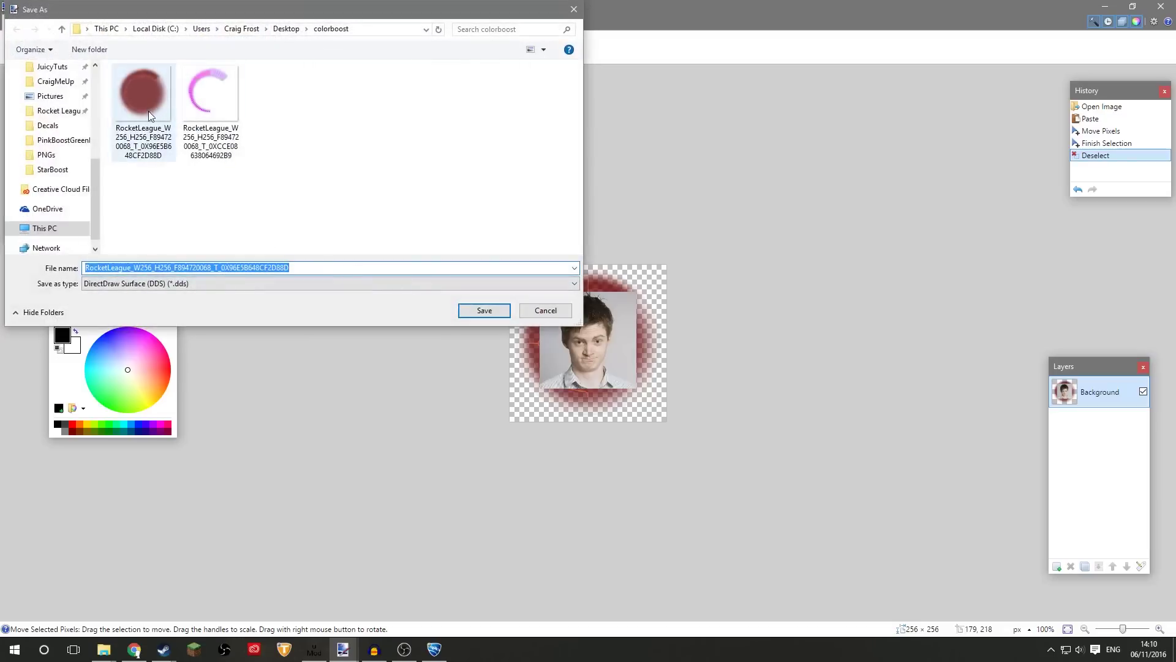
click(148, 112)
click(478, 313)
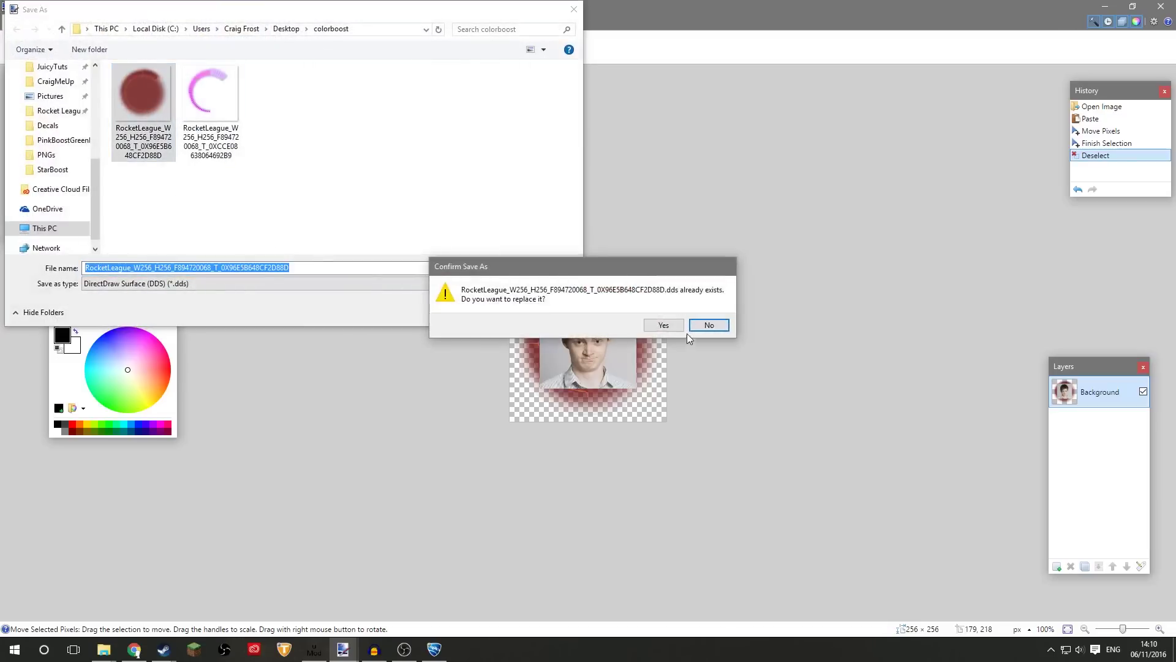
click(663, 325)
click(604, 423)
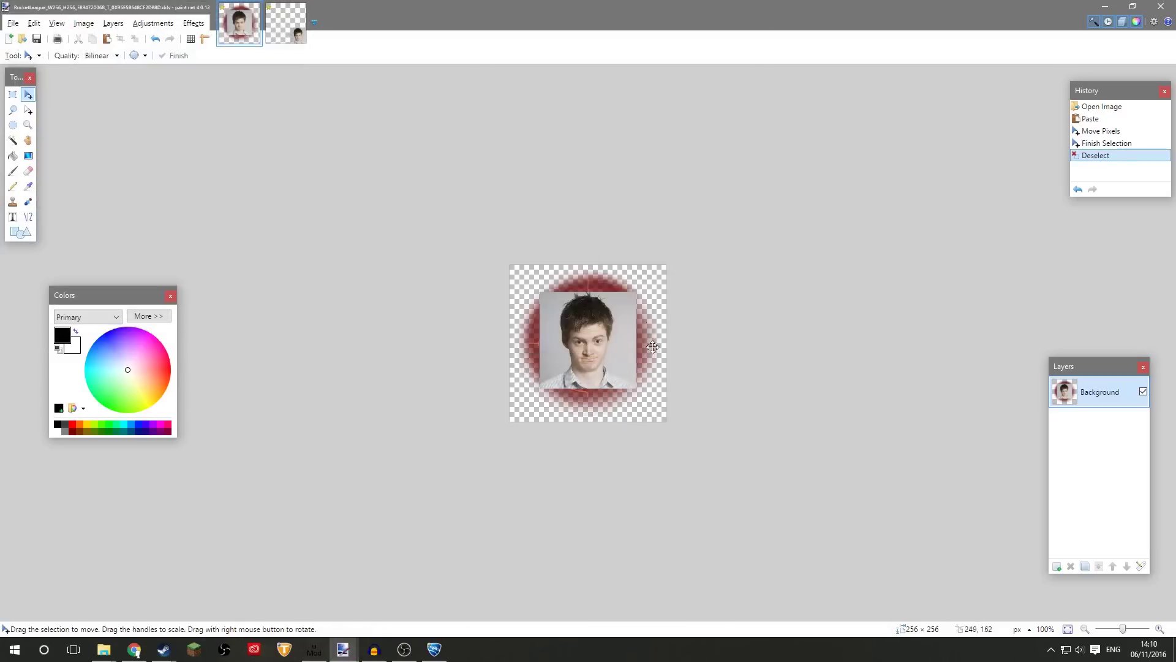
Step: Remove the Single Textures package in uMod, update, reload both colorboost files, and return to the match
click(1106, 8)
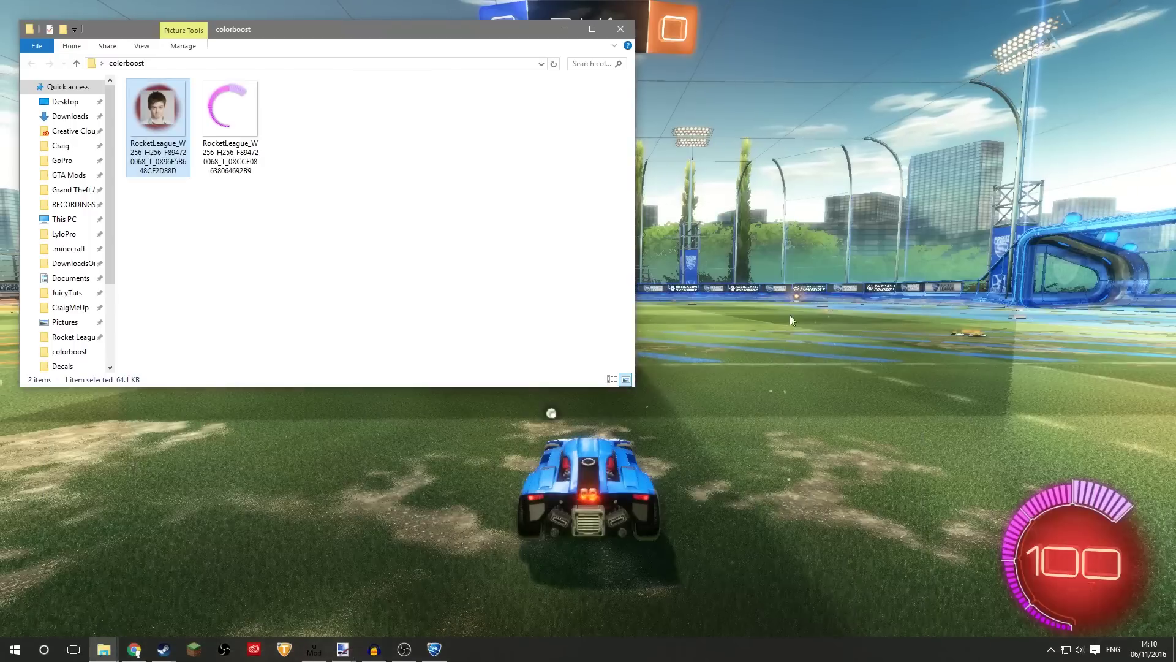
click(314, 650)
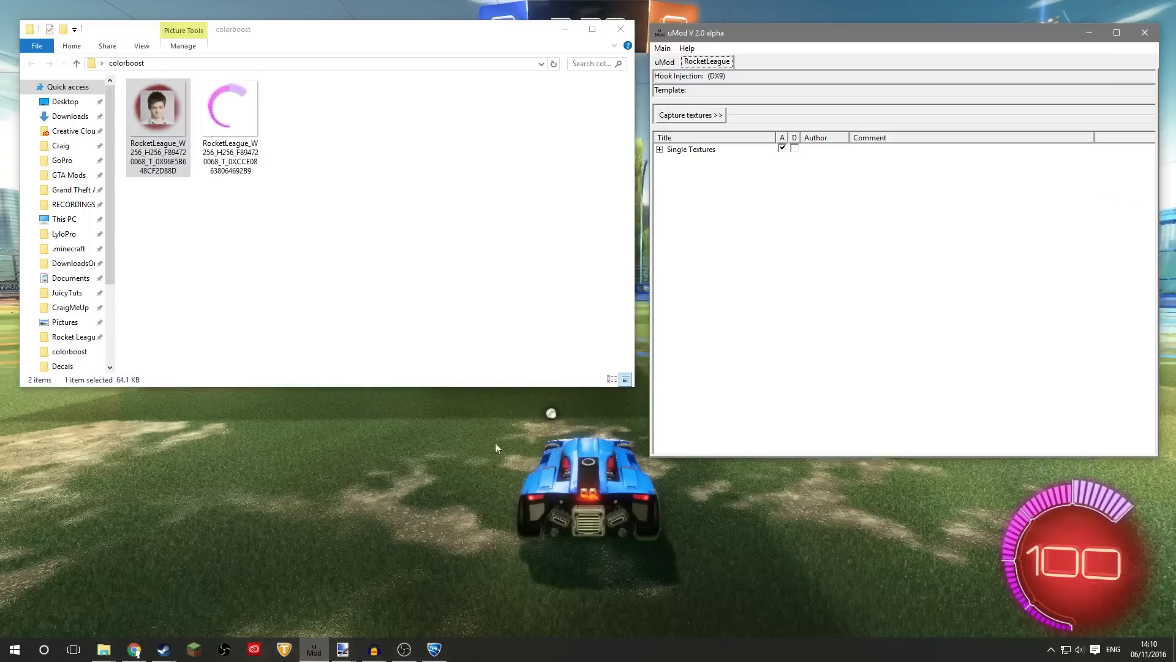
right_click(722, 150)
click(729, 184)
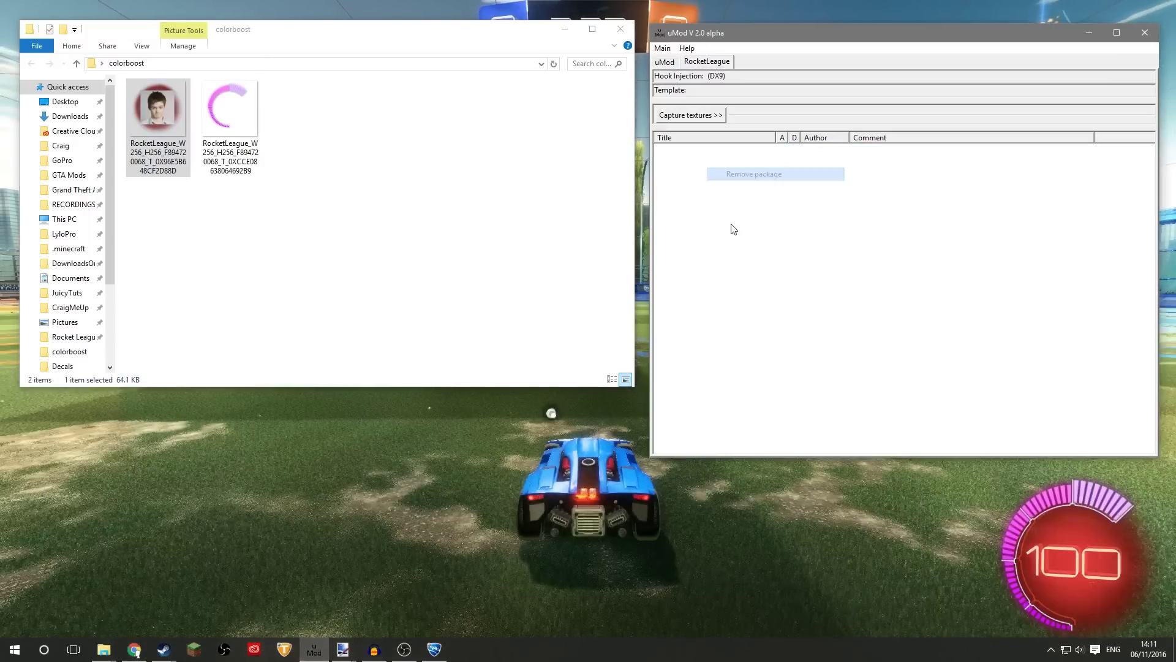
right_click(732, 227)
click(785, 276)
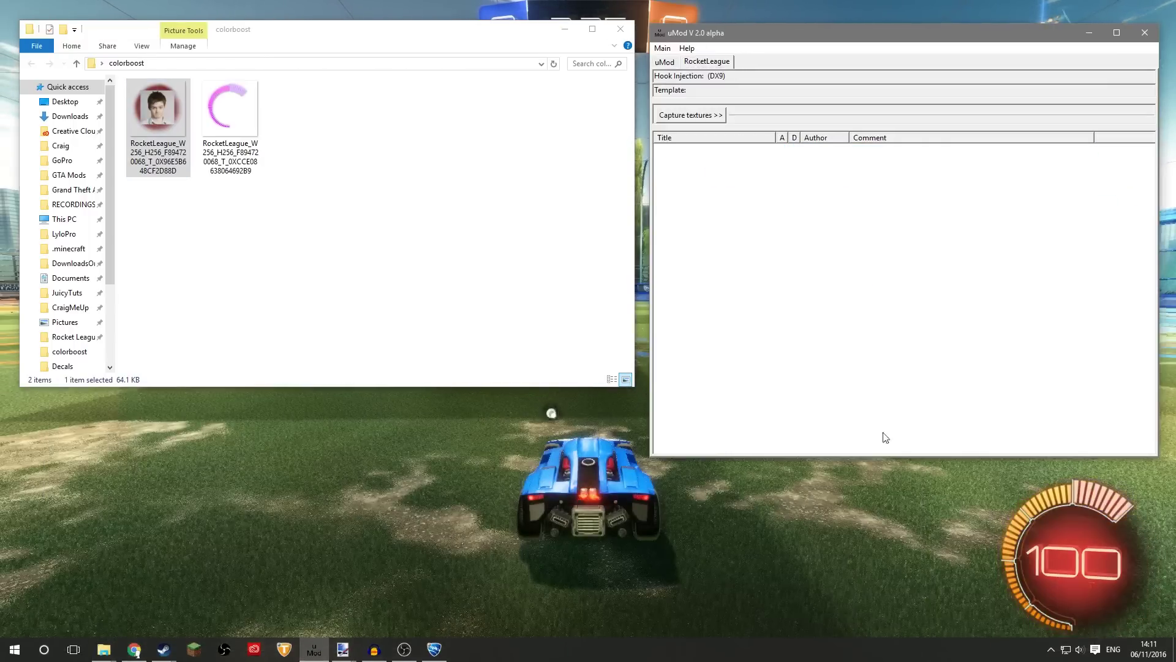
drag(399, 273, 821, 266)
key(alt+Tab)
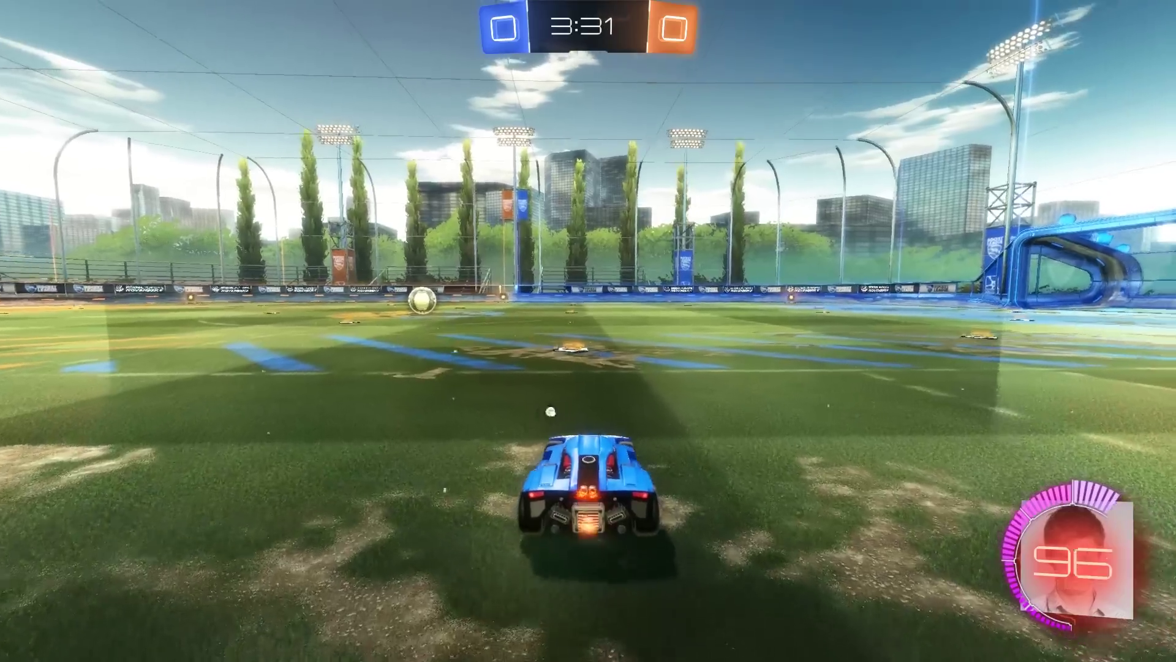
Step: Drive and boost around the pitch to show the face-photo boost gauge draining and refilling
key(w)
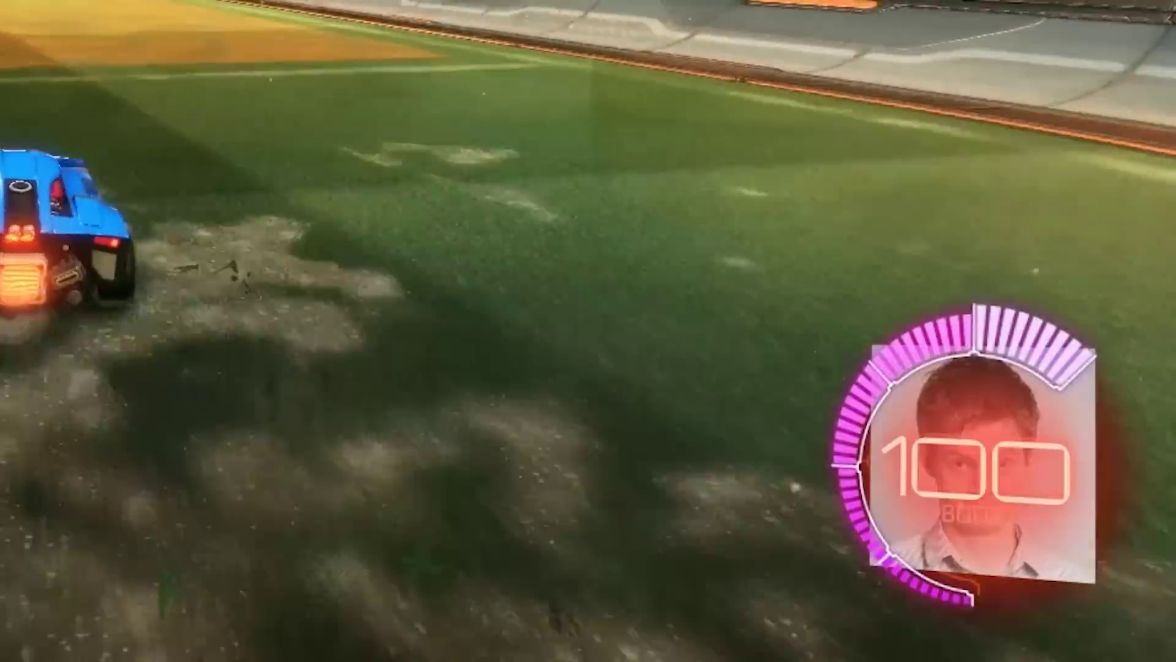
key(w)
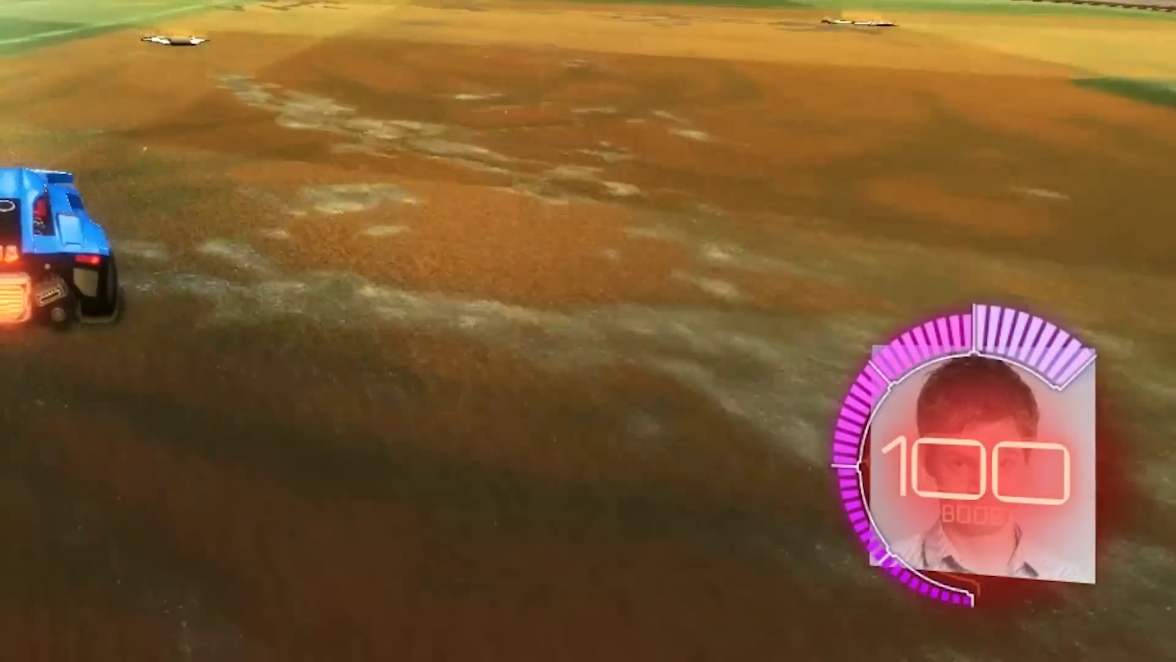
key(w)
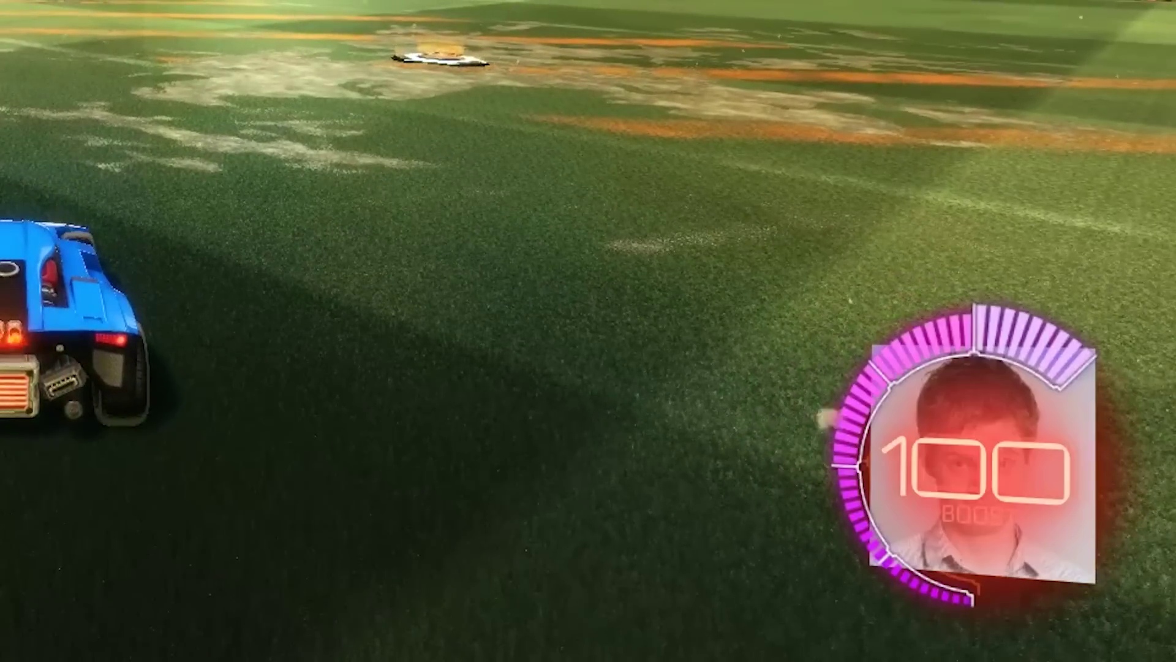
key(w)
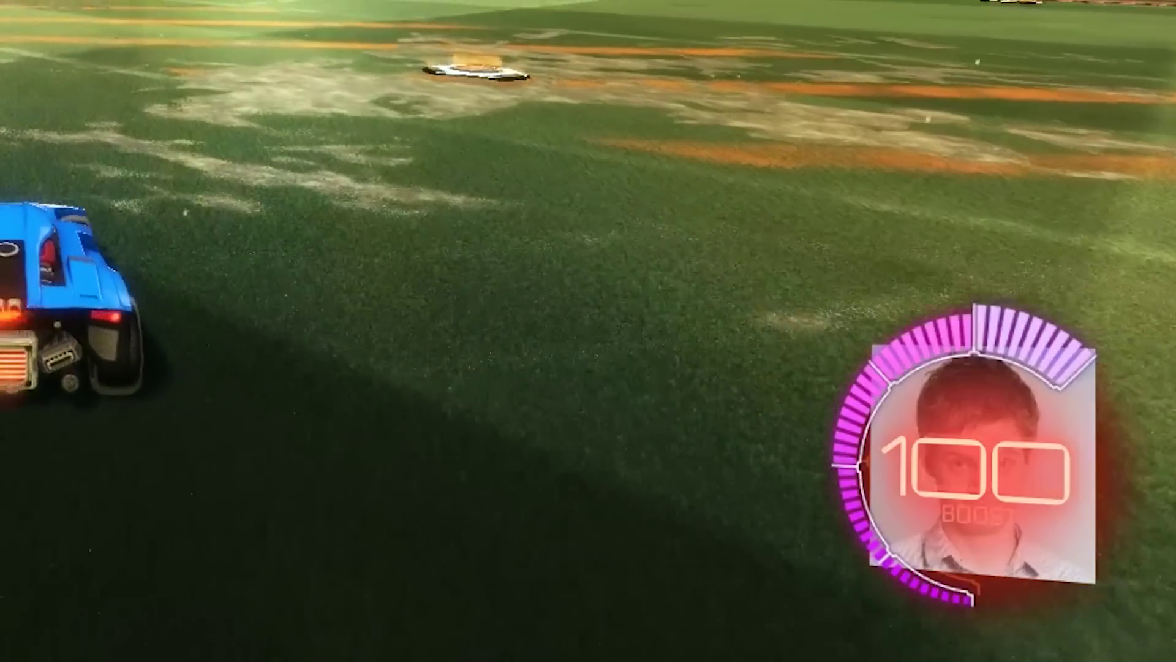